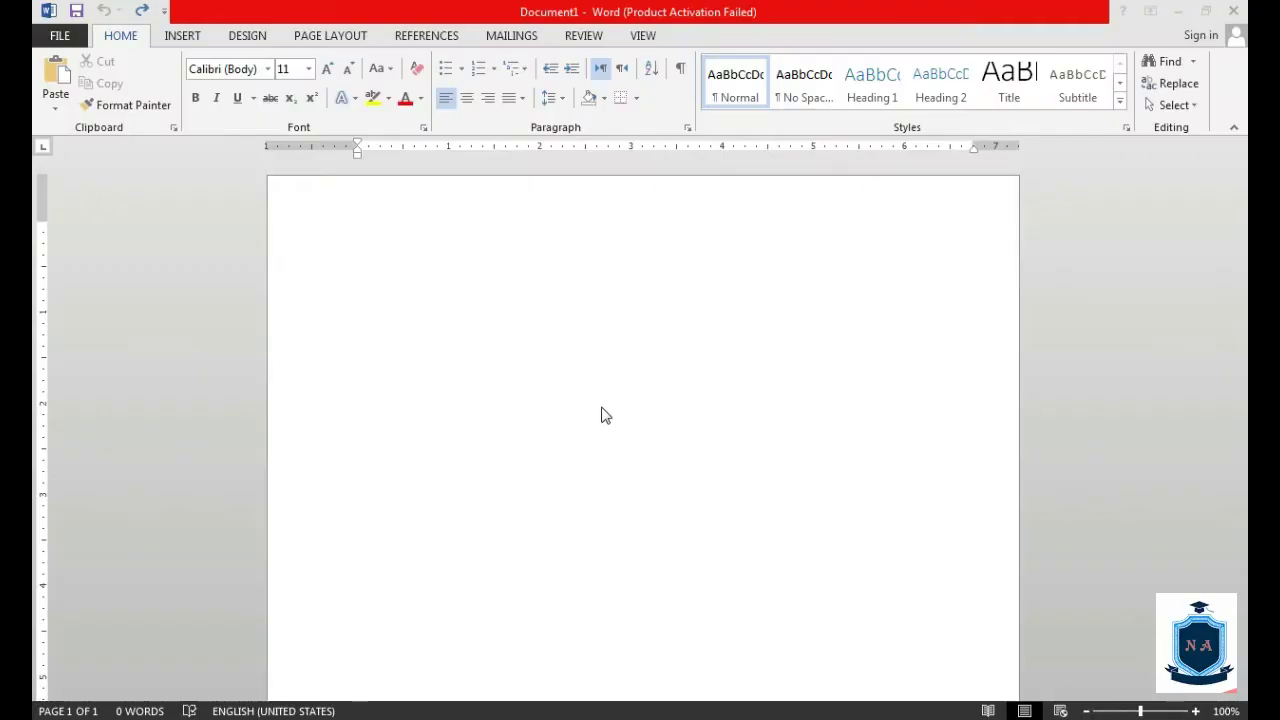
On the Design tab, preview a couple of document style sets, then return to the first one
{"action": "left_click", "coordinate": [251, 36]}
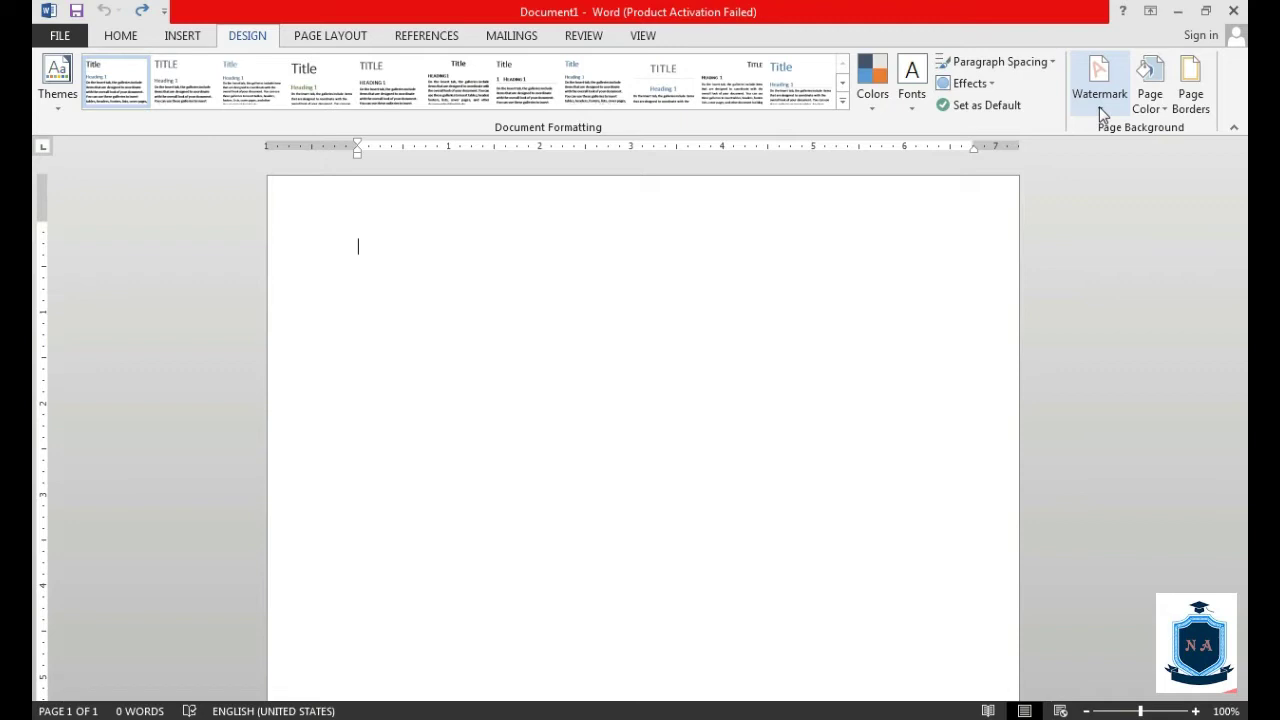
{"action": "left_click", "coordinate": [555, 78]}
{"action": "left_click", "coordinate": [96, 76]}
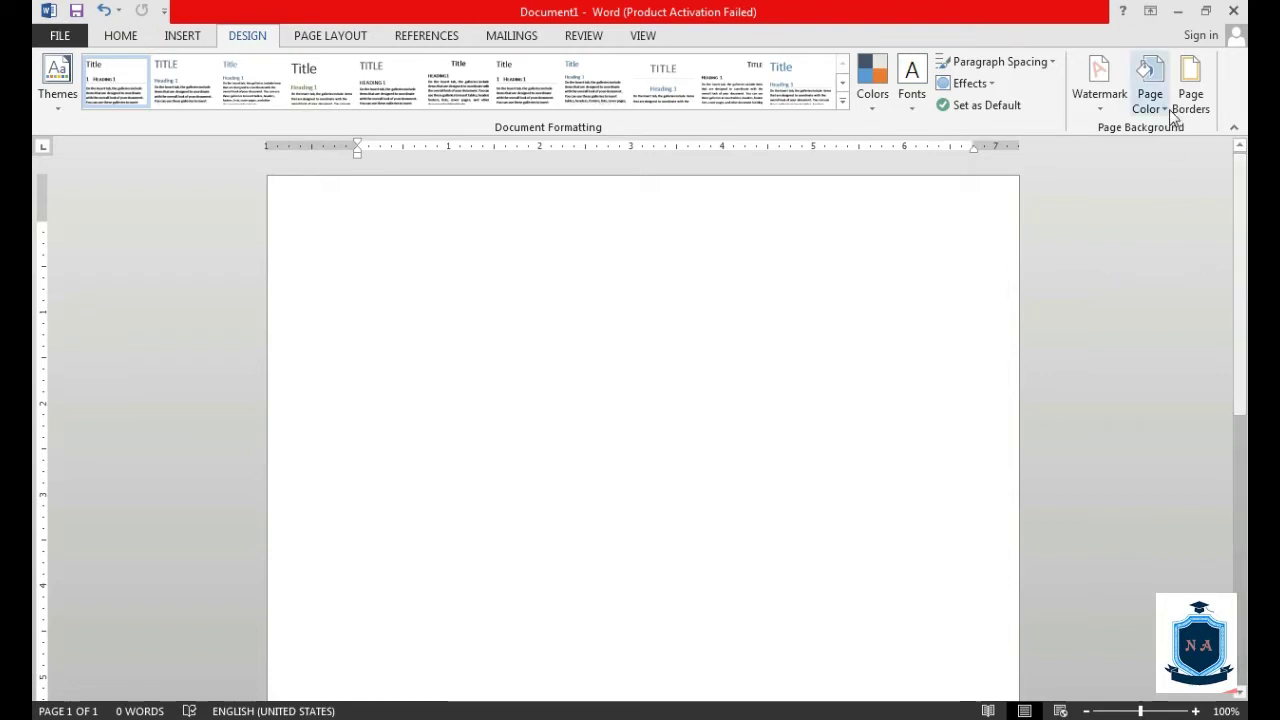
Apply the diagonal CONFIDENTIAL 1 watermark and scroll through the page to check it
{"action": "left_click", "coordinate": [1103, 109]}
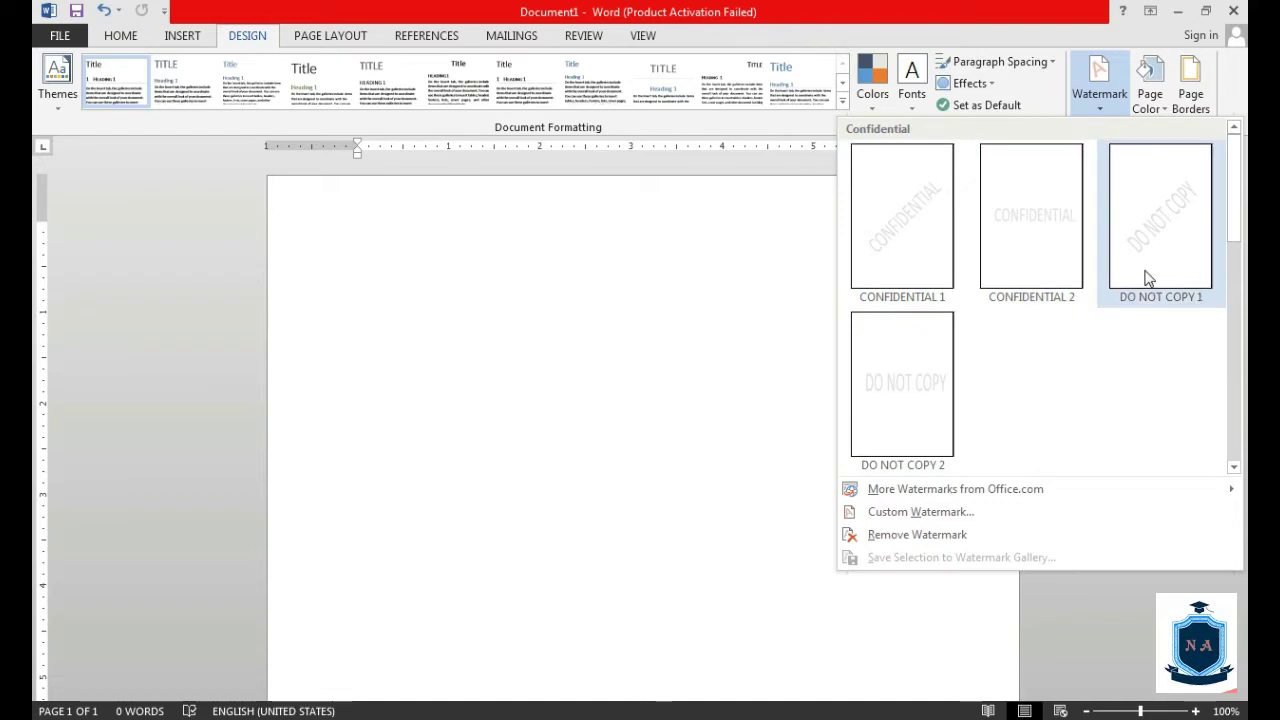
{"action": "left_click", "coordinate": [876, 264]}
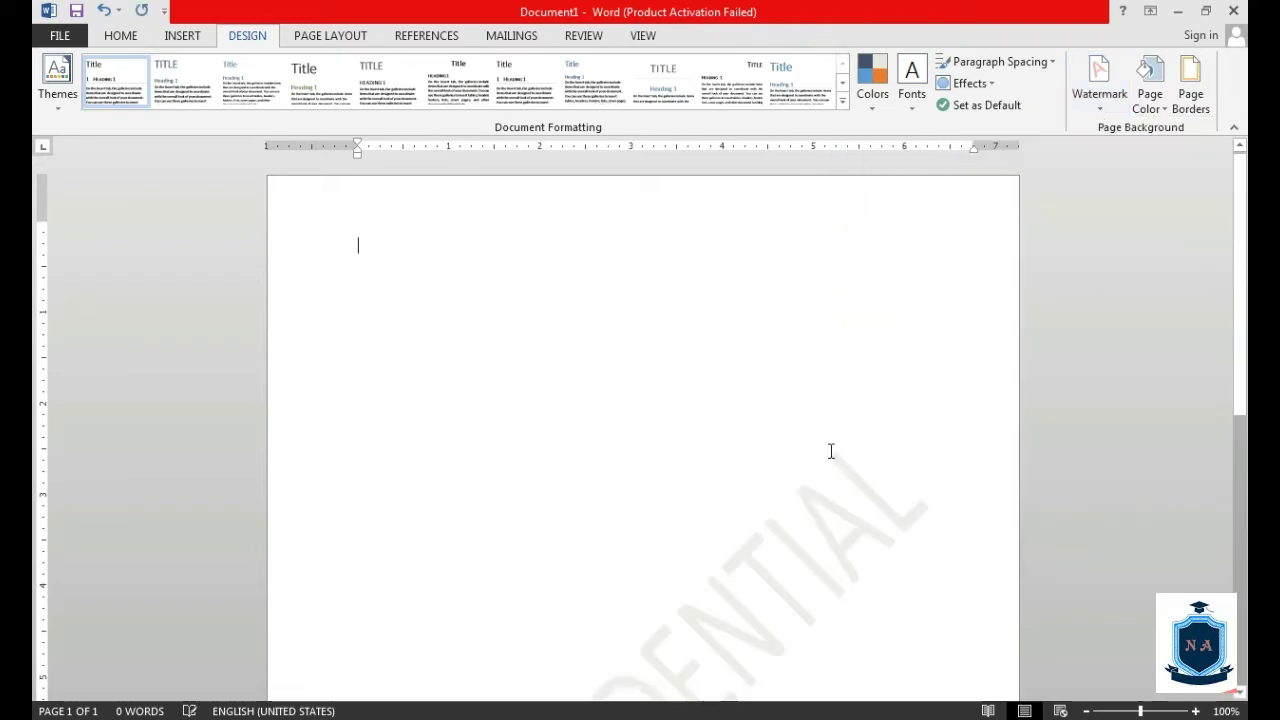
{"action": "left_click_drag", "start_coordinate": [1240, 240], "coordinate": [1244, 418]}
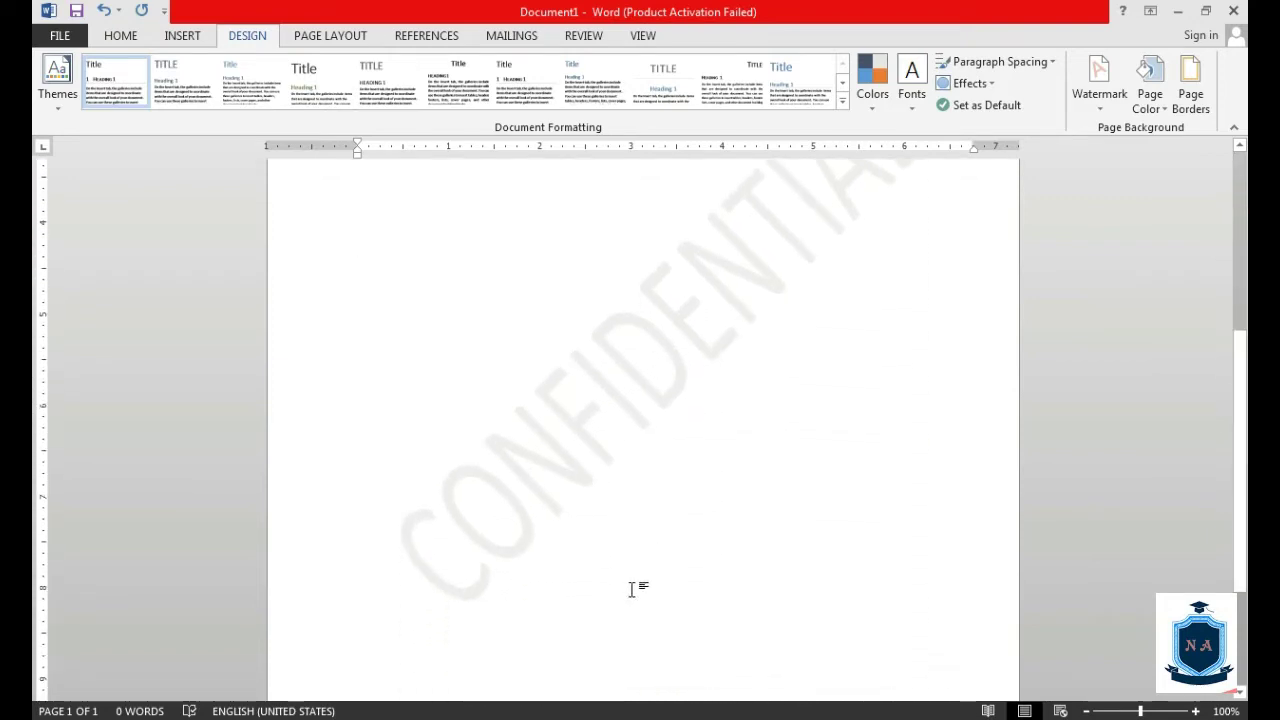
{"action": "scroll", "coordinate": [37, 290], "scroll_direction": "up", "scroll_amount": 4}
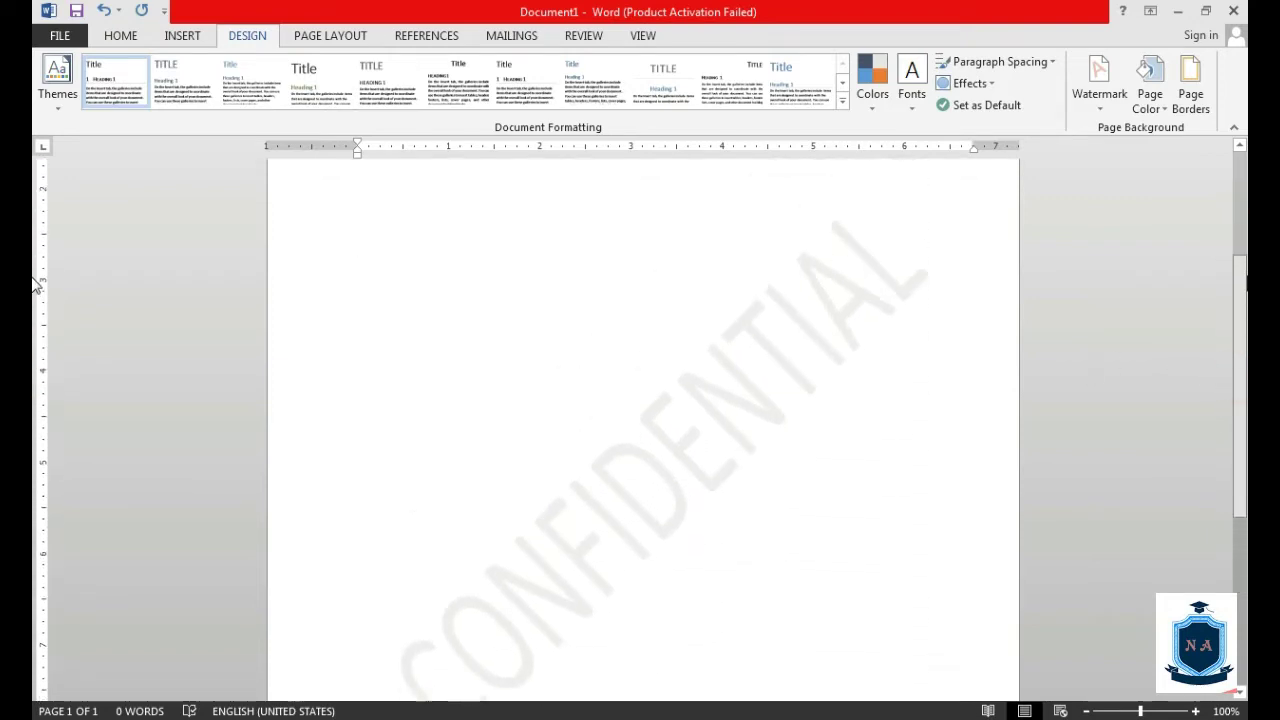
{"action": "scroll", "coordinate": [35, 308], "scroll_direction": "down", "scroll_amount": 2}
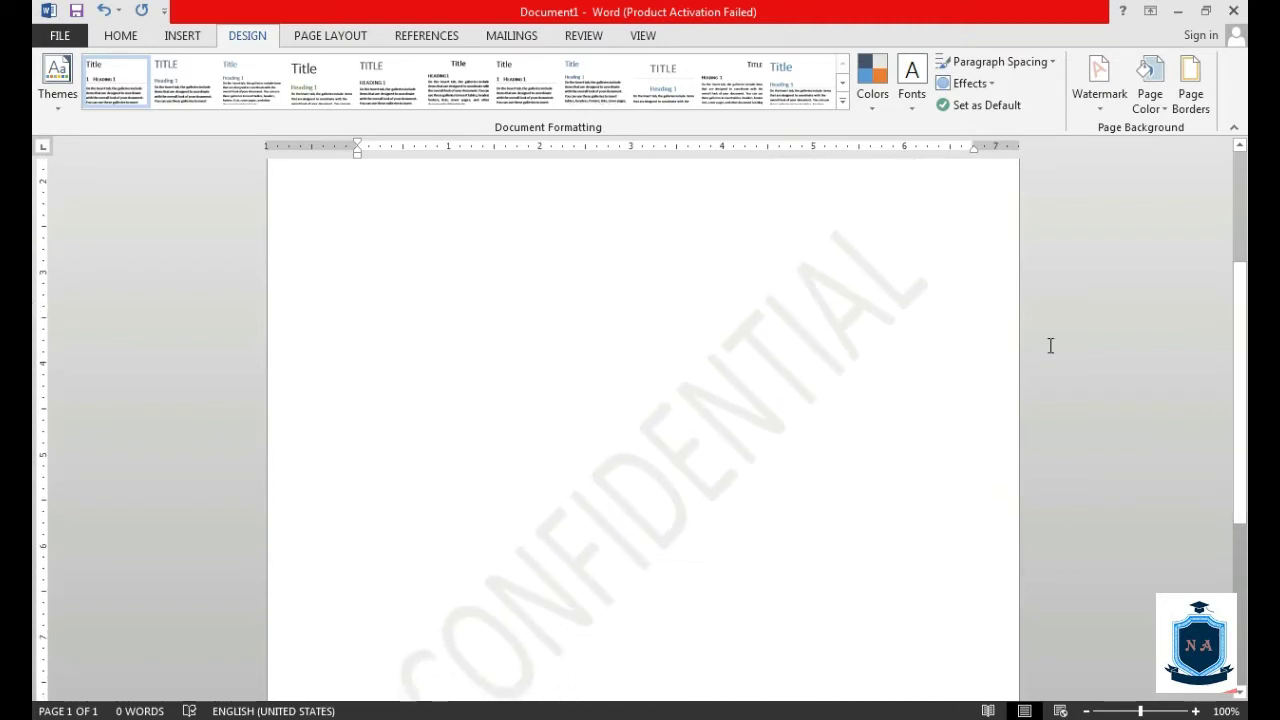
{"action": "left_click", "coordinate": [1240, 347]}
{"action": "left_click_drag", "start_coordinate": [1240, 347], "coordinate": [1232, 309]}
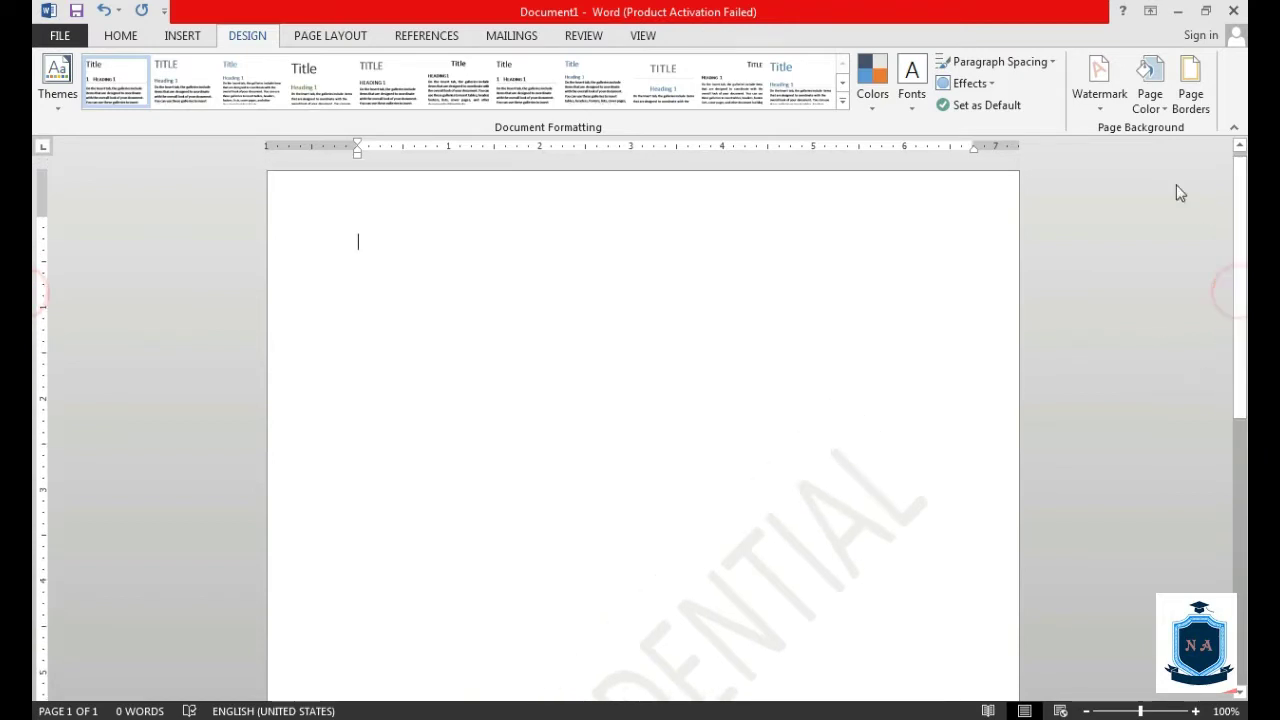
Remove the CONFIDENTIAL watermark and open the Custom Watermark (Printed Watermark) dialog
{"action": "left_click", "coordinate": [1086, 110]}
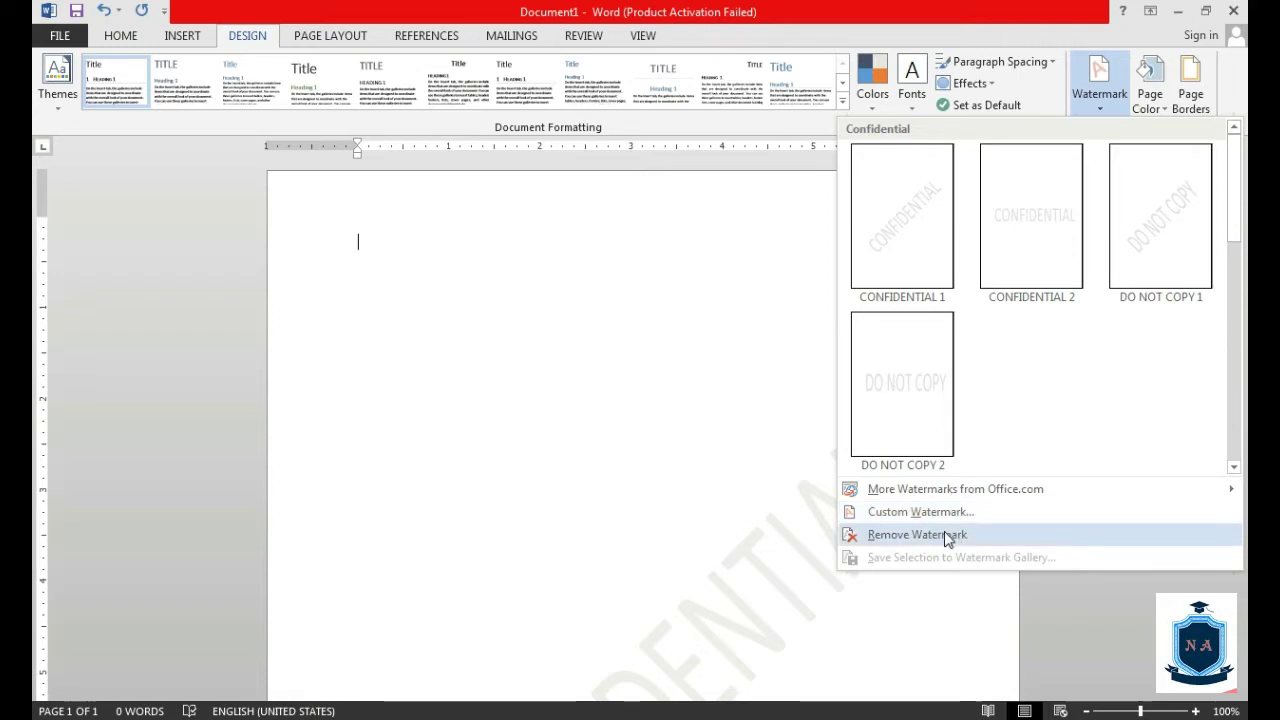
{"action": "left_click", "coordinate": [944, 533]}
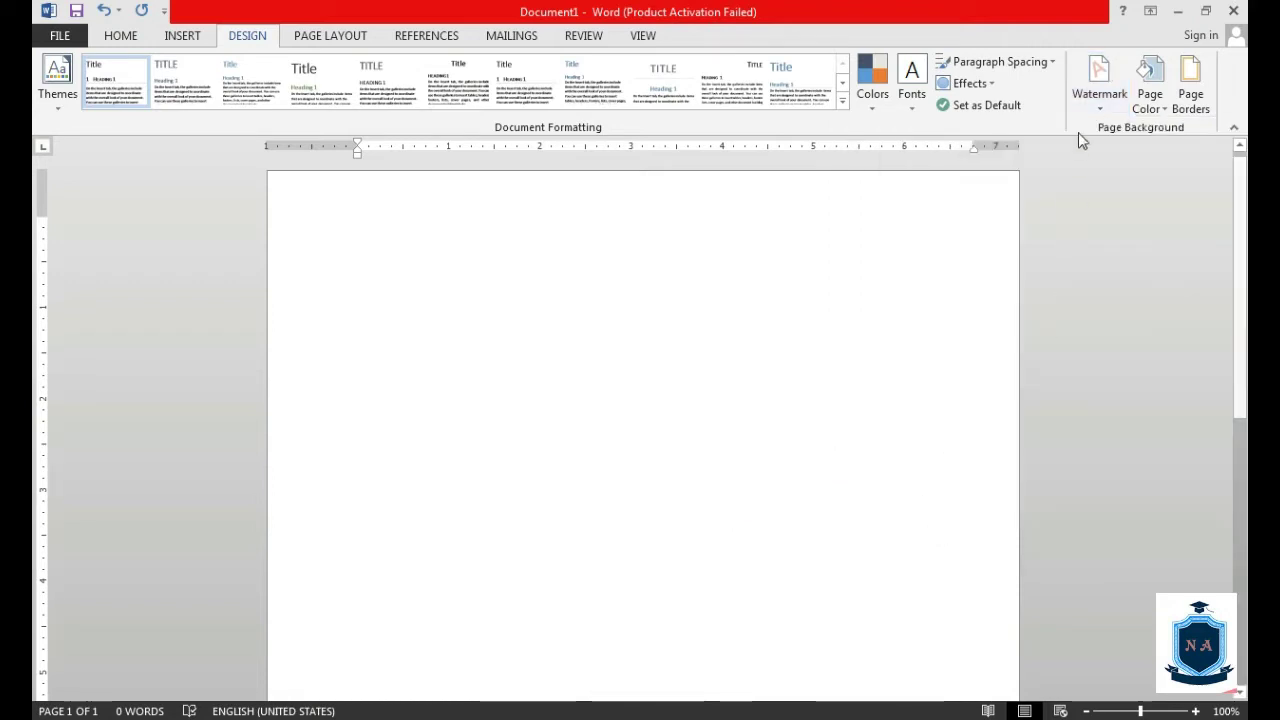
{"action": "left_click", "coordinate": [1095, 105]}
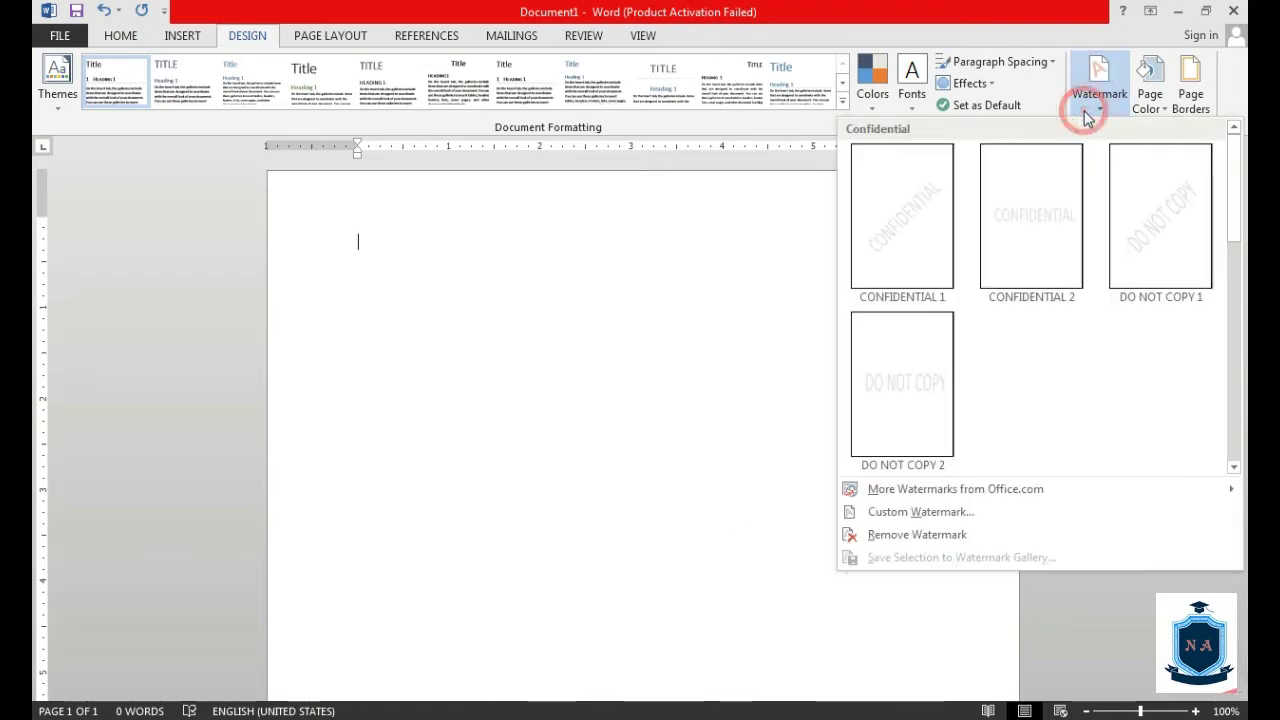
{"action": "left_click", "coordinate": [929, 510]}
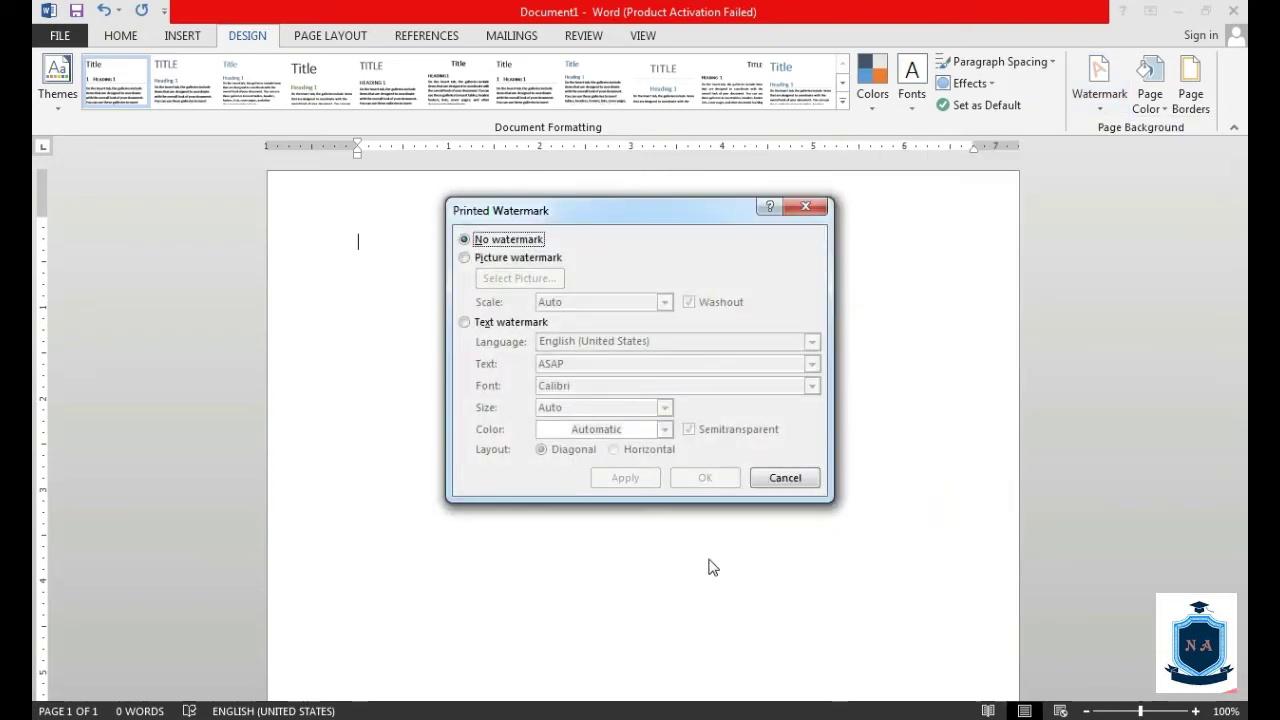
Choose Text watermark and replace the ASAP wording with 'the set school'
{"action": "left_click", "coordinate": [464, 262]}
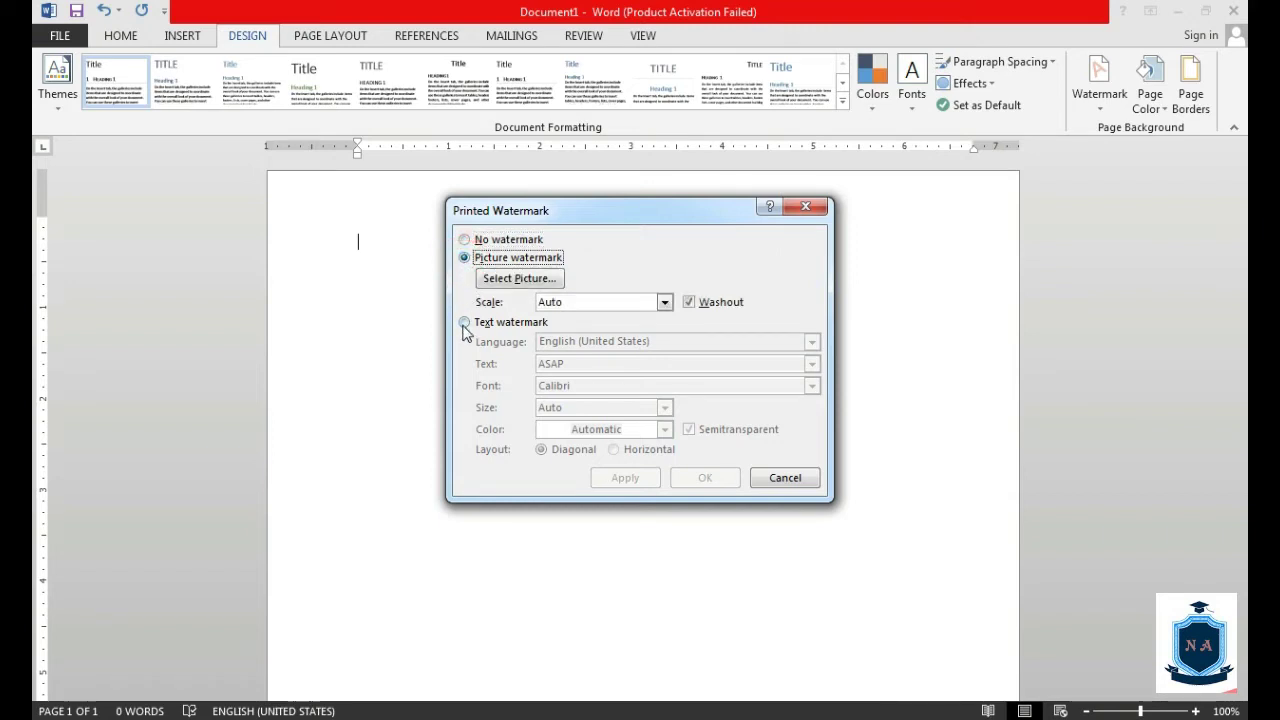
{"action": "left_click", "coordinate": [464, 324]}
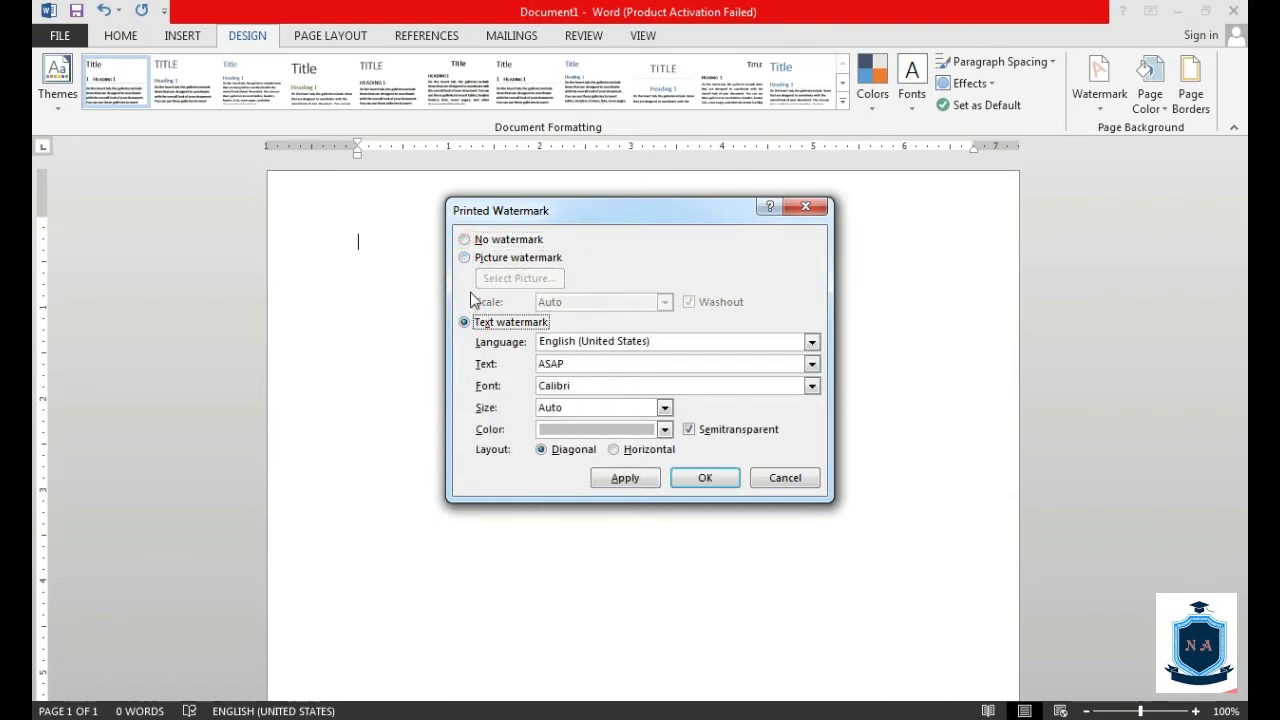
{"action": "left_click", "coordinate": [466, 259]}
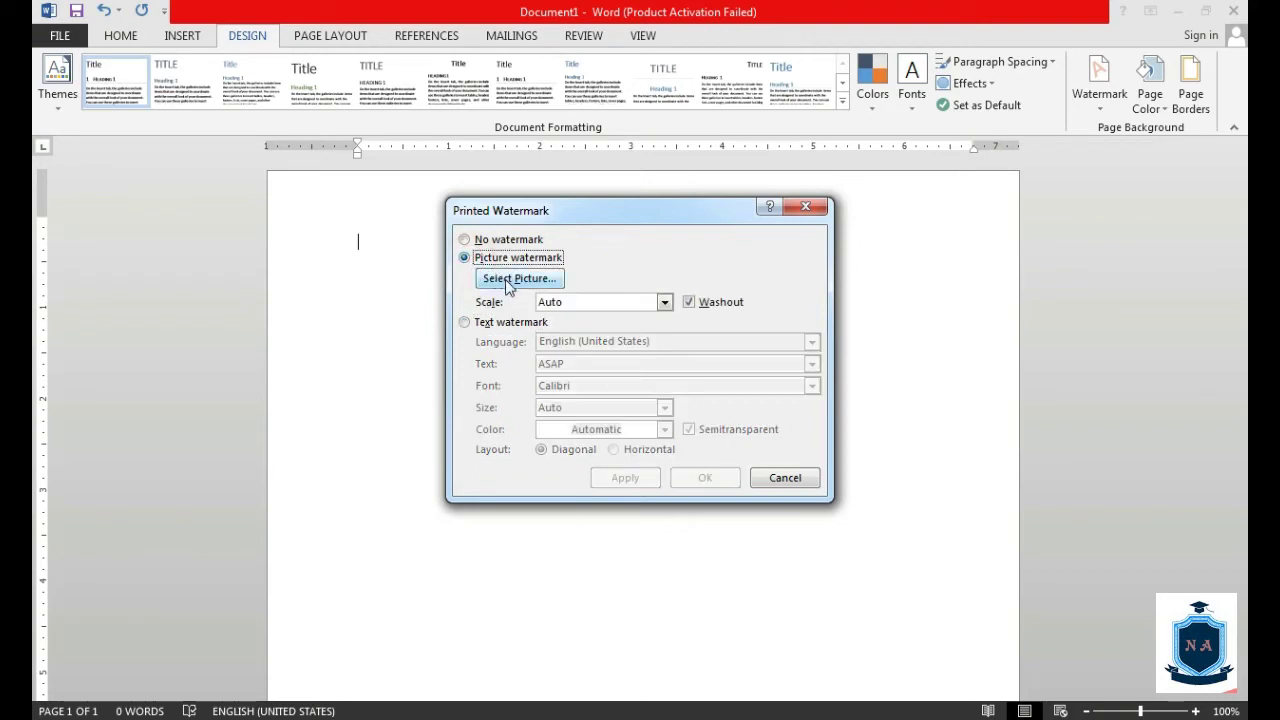
{"action": "left_click", "coordinate": [465, 323]}
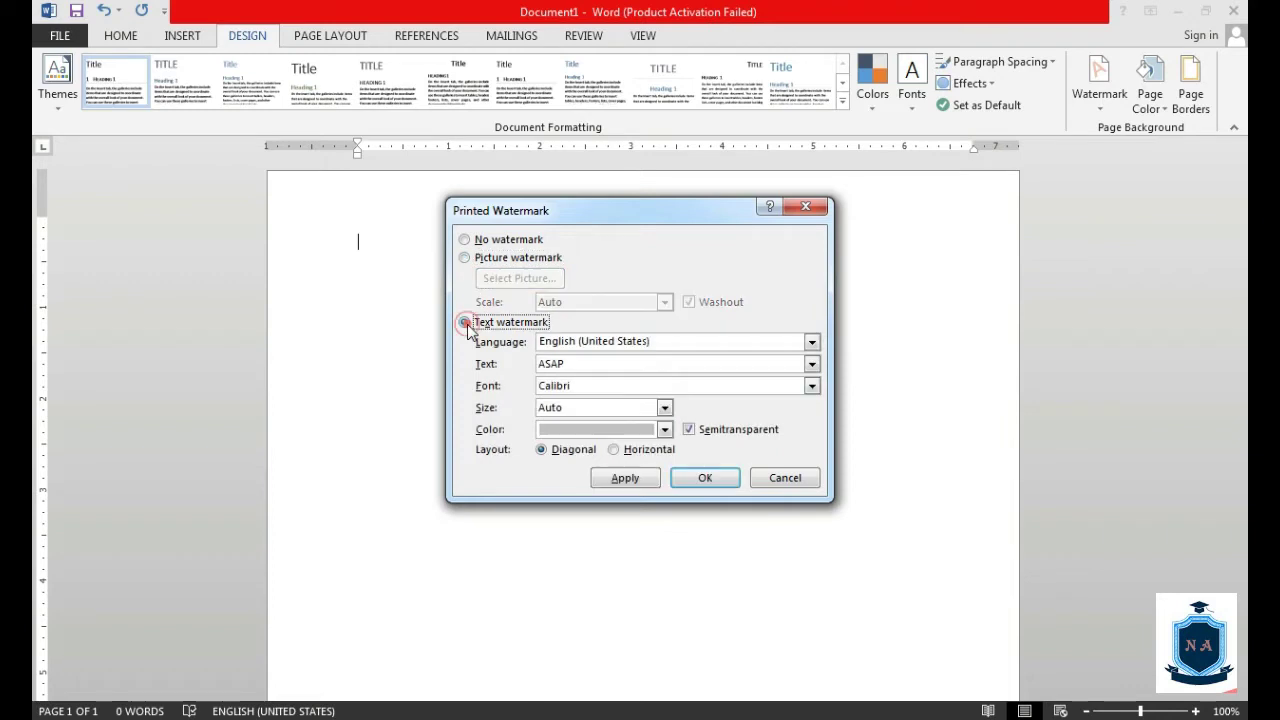
{"action": "left_click", "coordinate": [588, 364]}
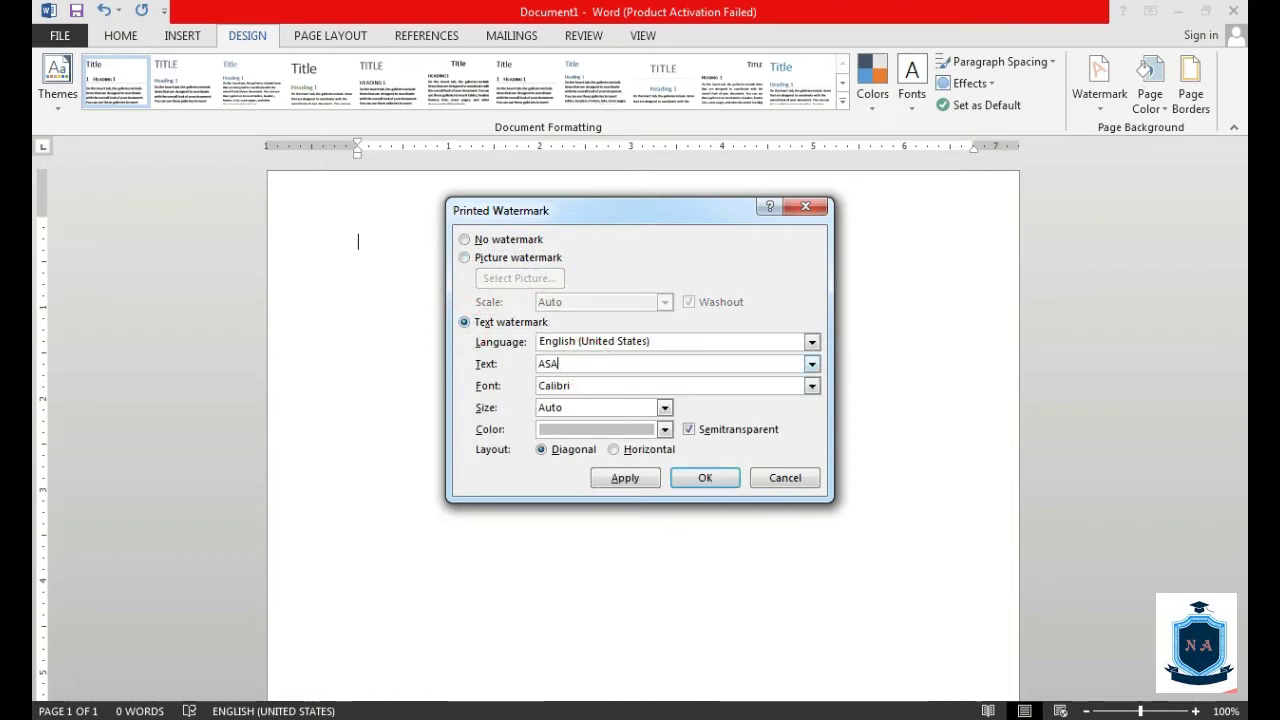
{"action": "key", "text": "BackSpace"}
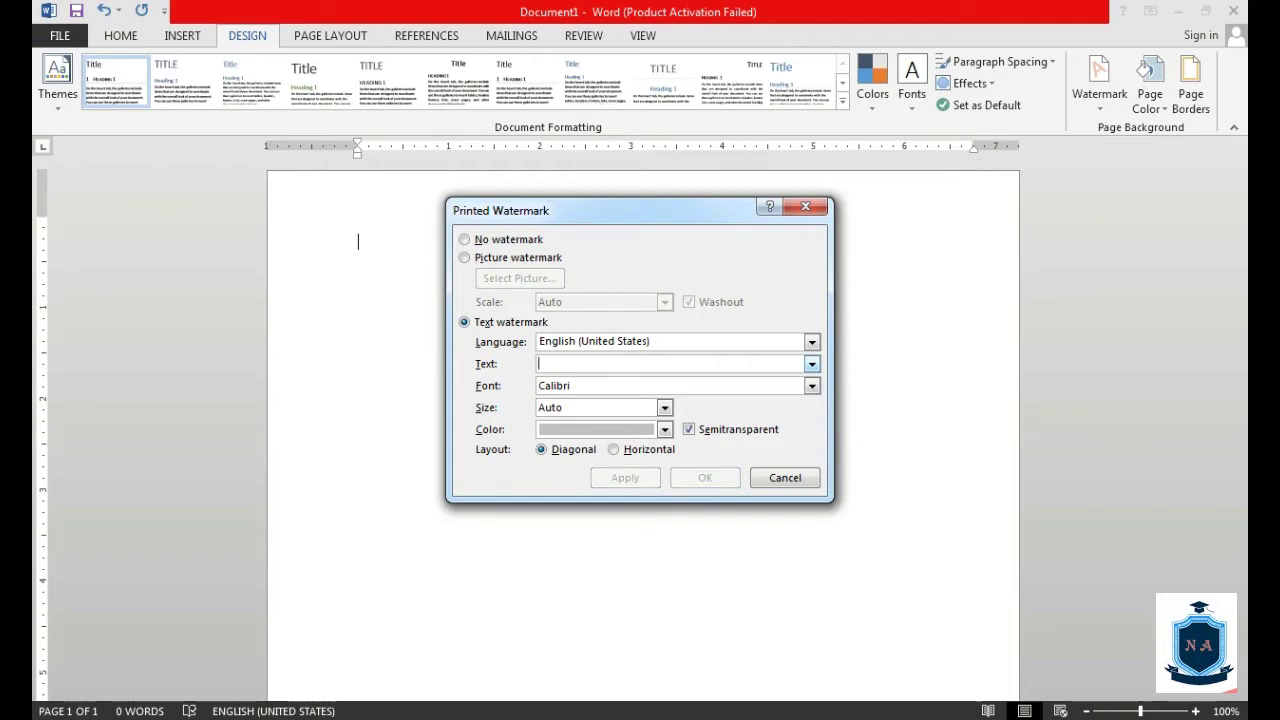
{"action": "type", "text": "the set school"}
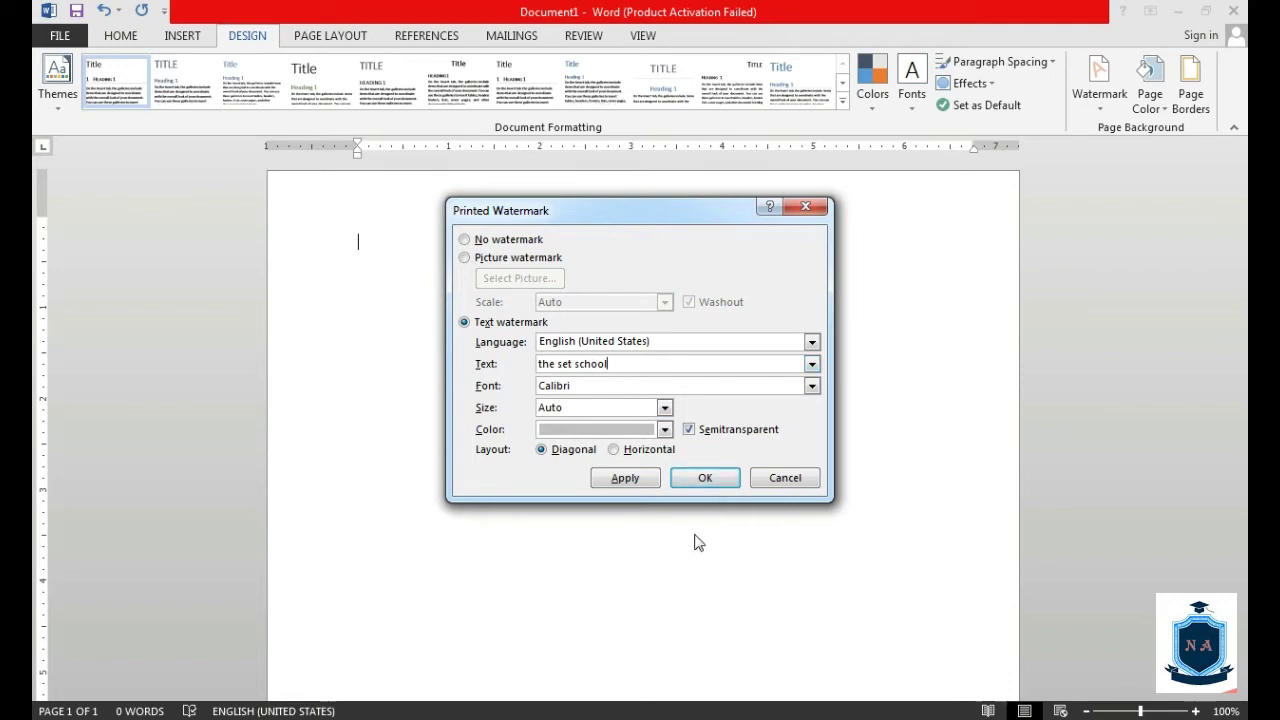
Make the watermark text blue in Californian FB and apply it to the page
{"action": "left_click", "coordinate": [665, 429]}
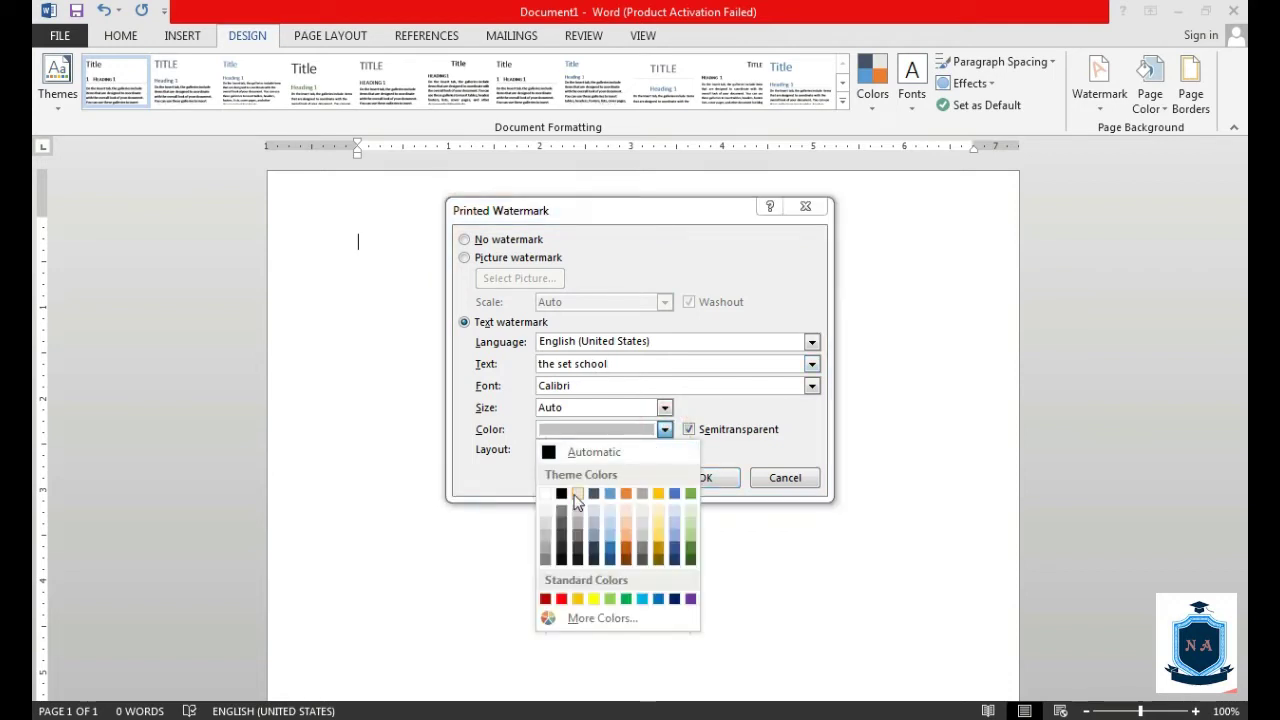
{"action": "left_click", "coordinate": [609, 494]}
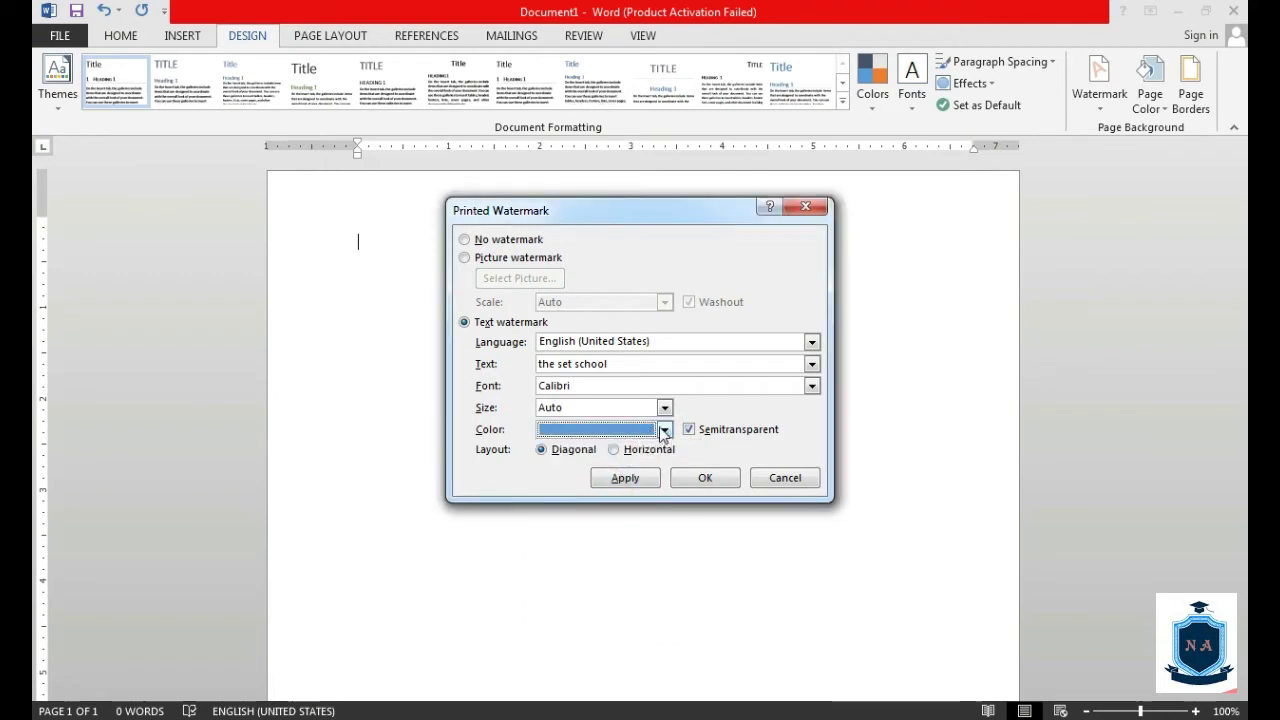
{"action": "left_click", "coordinate": [665, 408]}
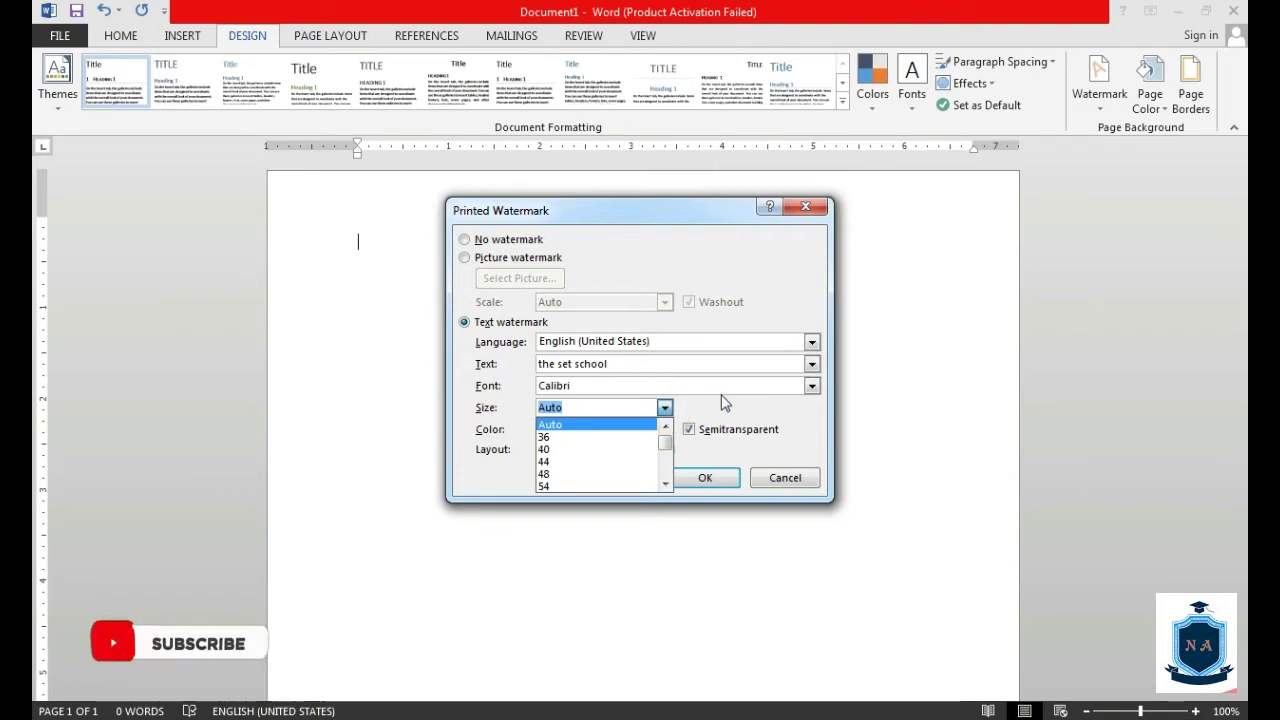
{"action": "left_click", "coordinate": [818, 392]}
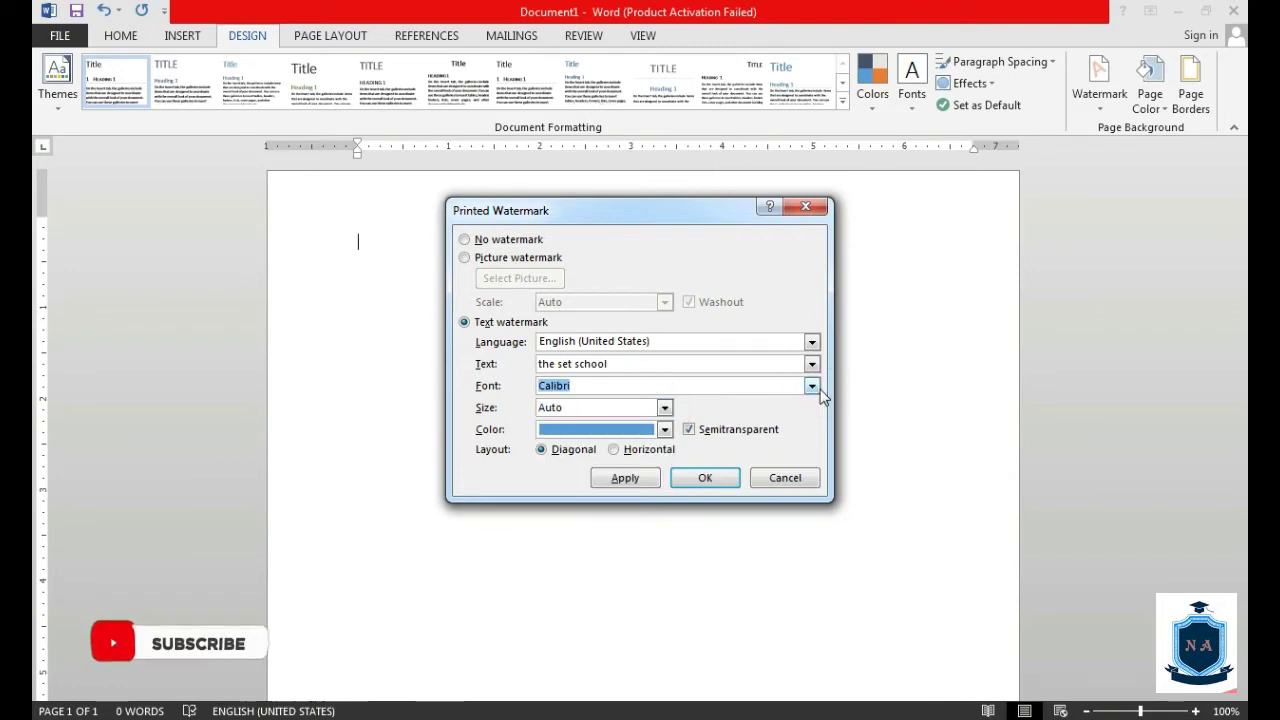
{"action": "left_click", "coordinate": [811, 386]}
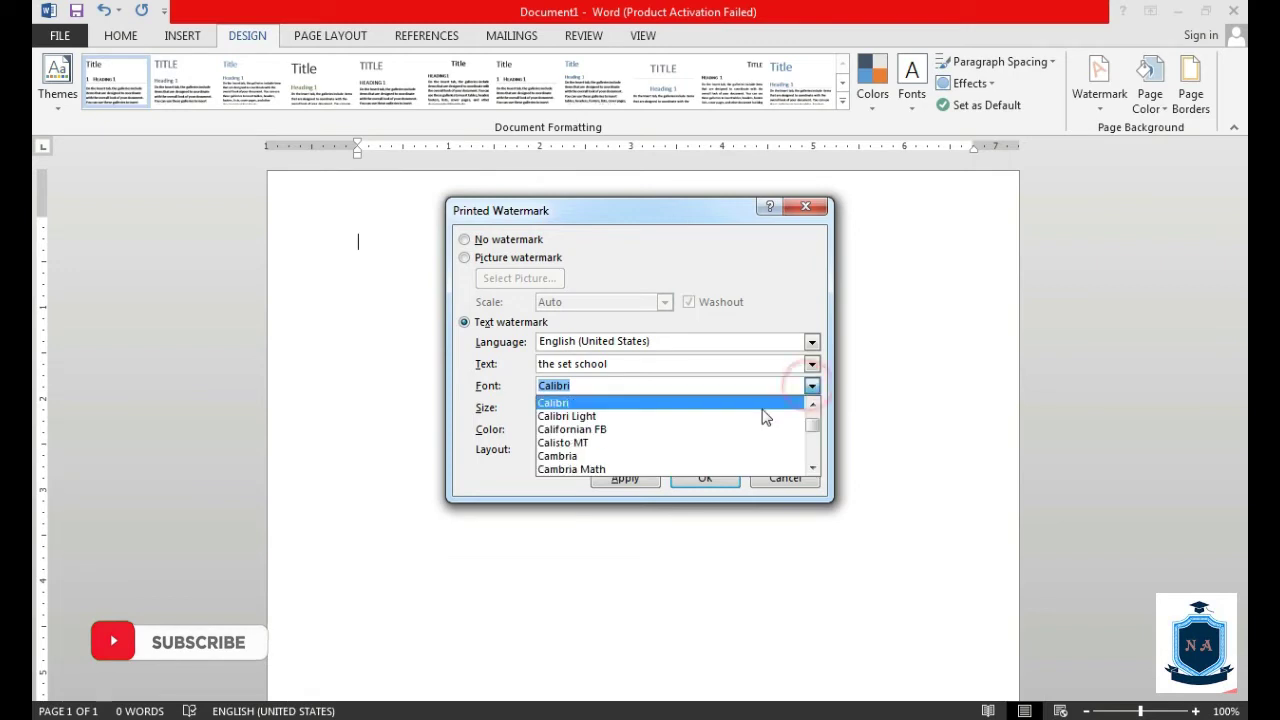
{"action": "left_click", "coordinate": [750, 429]}
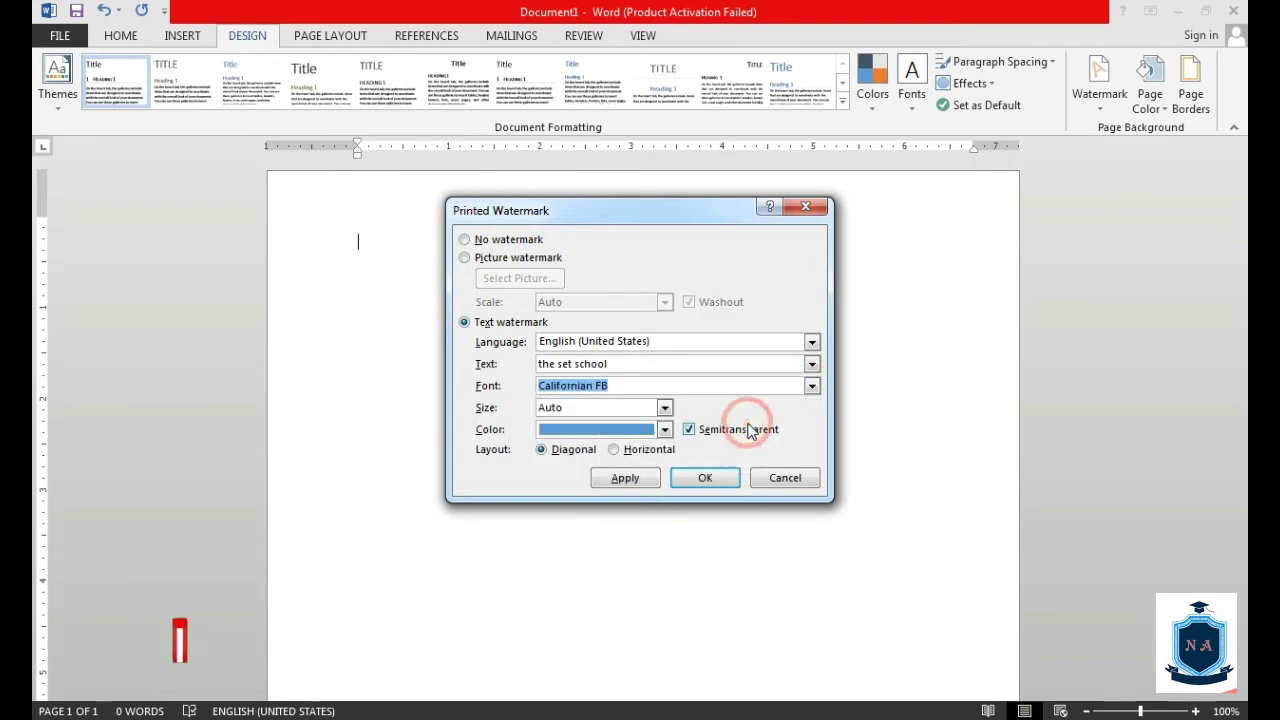
{"action": "left_click", "coordinate": [687, 480]}
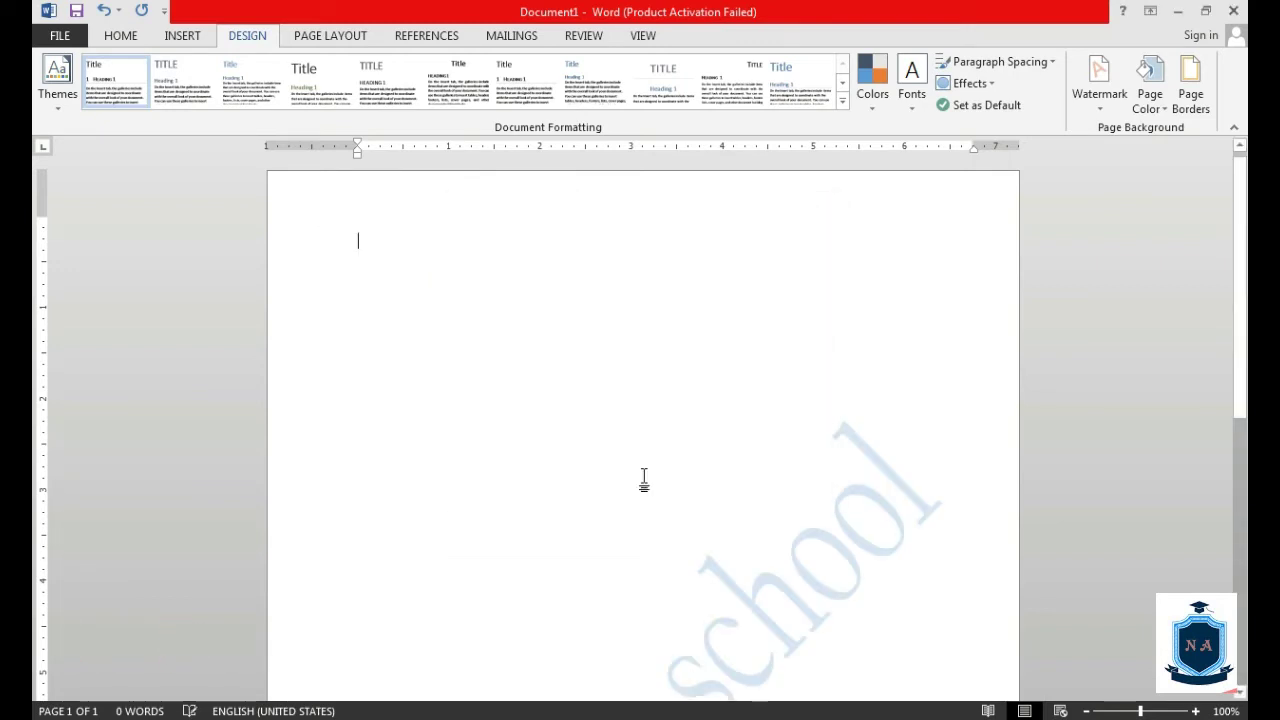
{"action": "scroll", "coordinate": [703, 425], "scroll_direction": "down", "scroll_amount": 4}
{"action": "scroll", "coordinate": [703, 426], "scroll_direction": "down", "scroll_amount": 1}
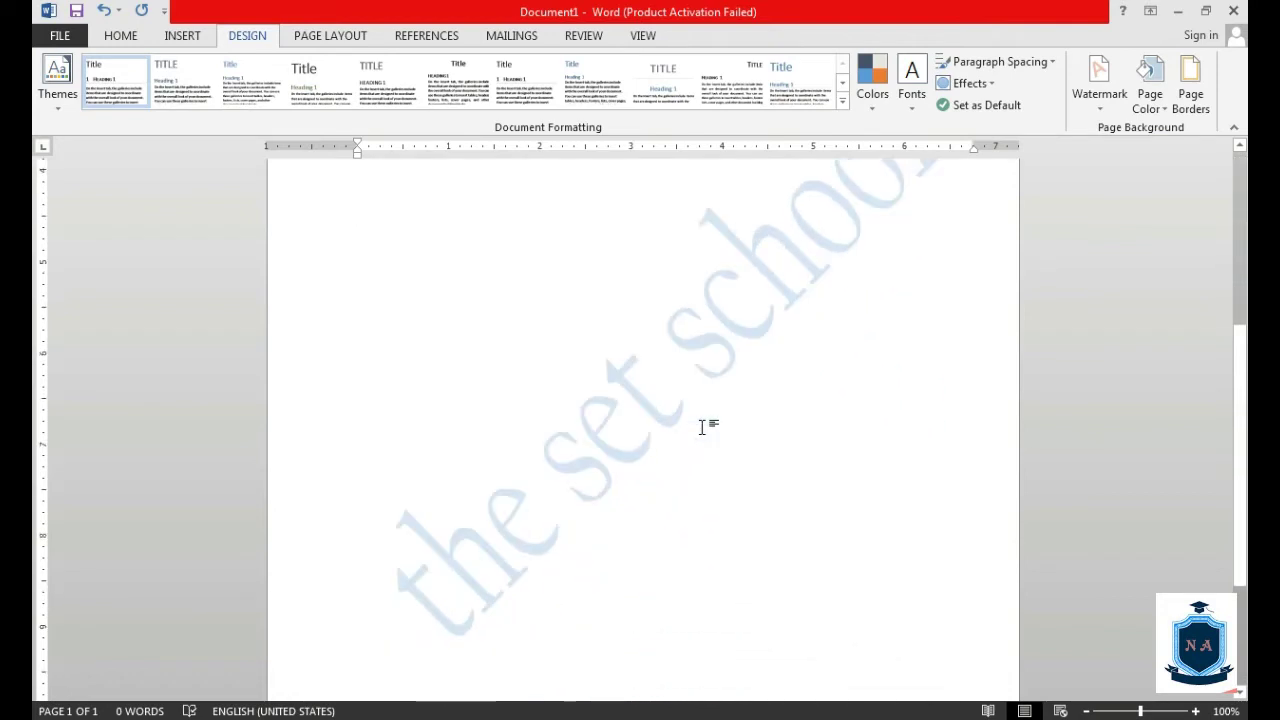
{"action": "scroll", "coordinate": [752, 427], "scroll_direction": "up", "scroll_amount": 1}
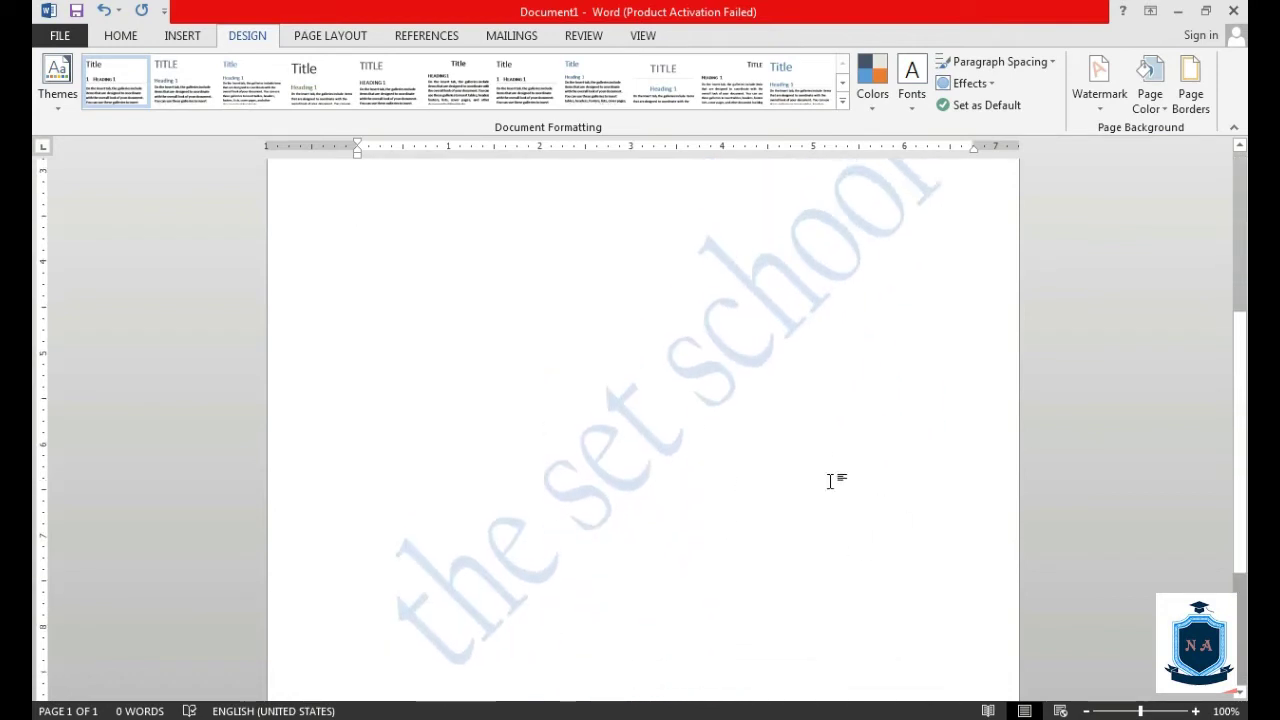
{"action": "scroll", "coordinate": [831, 480], "scroll_direction": "up", "scroll_amount": 1}
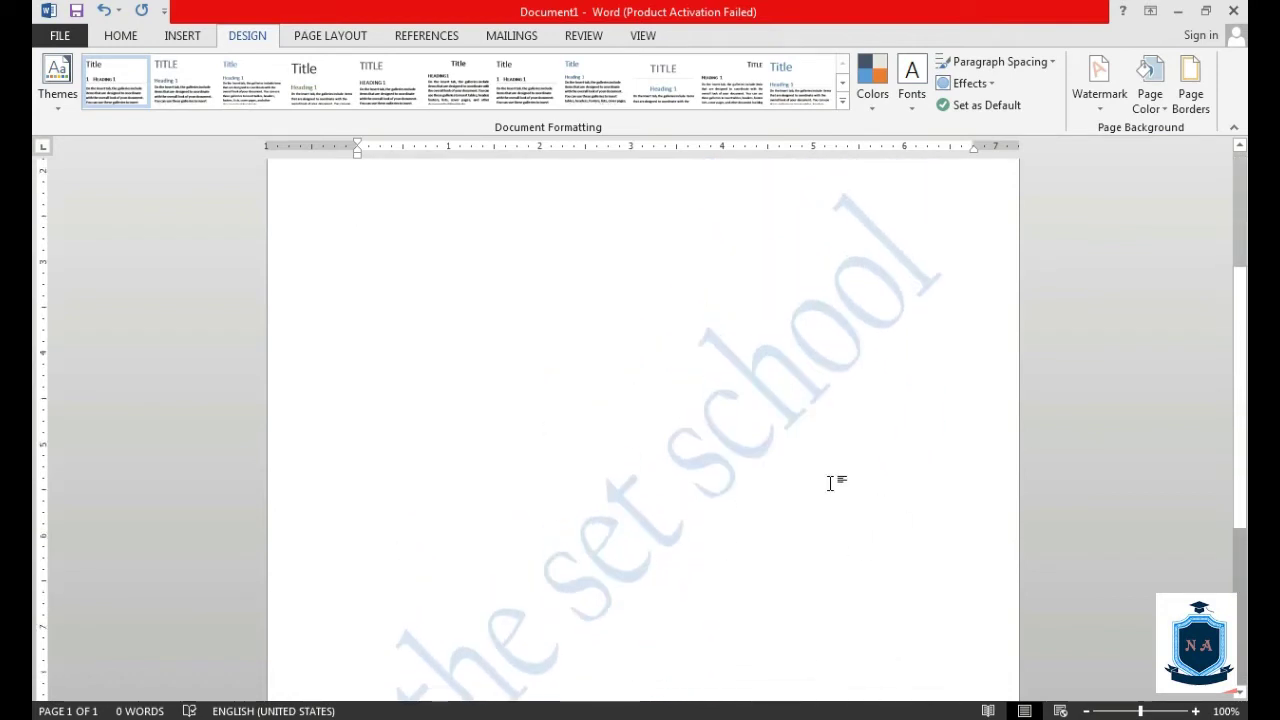
{"action": "scroll", "coordinate": [830, 480], "scroll_direction": "up", "scroll_amount": 1}
{"action": "scroll", "coordinate": [830, 480], "scroll_direction": "up", "scroll_amount": 1}
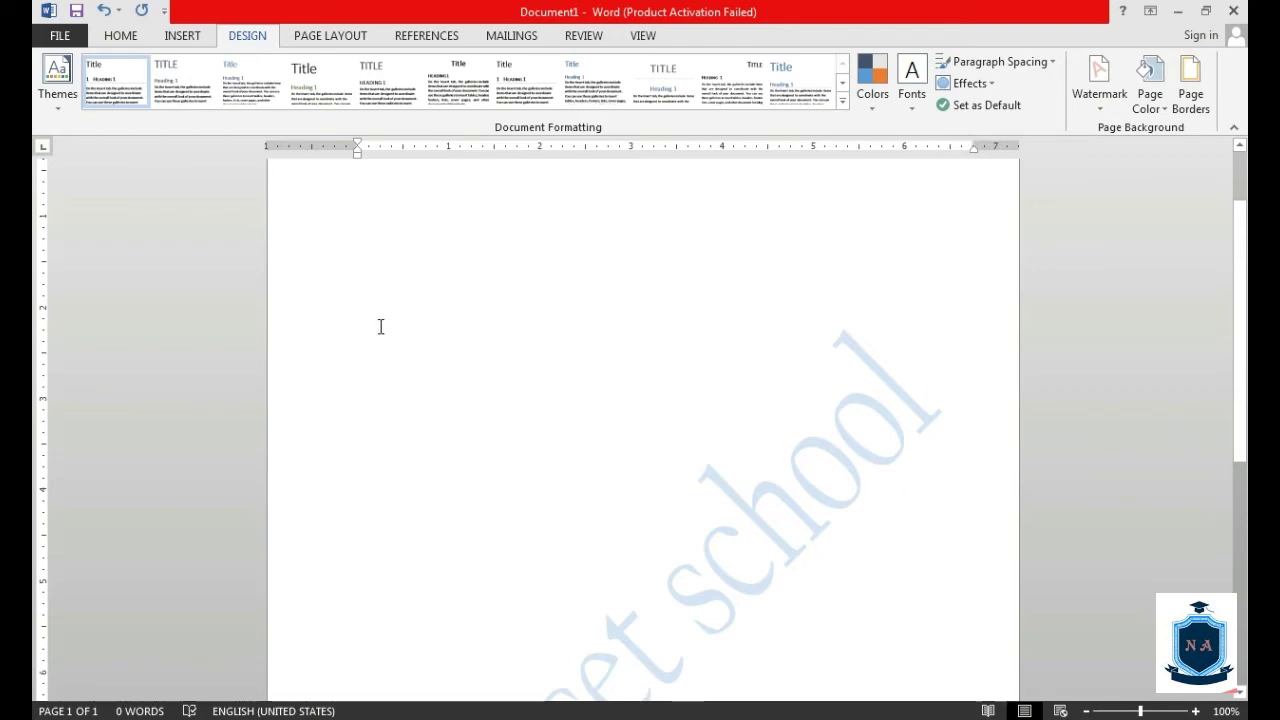
{"action": "left_click", "coordinate": [366, 285]}
{"action": "scroll", "coordinate": [366, 285], "scroll_direction": "up", "scroll_amount": 1}
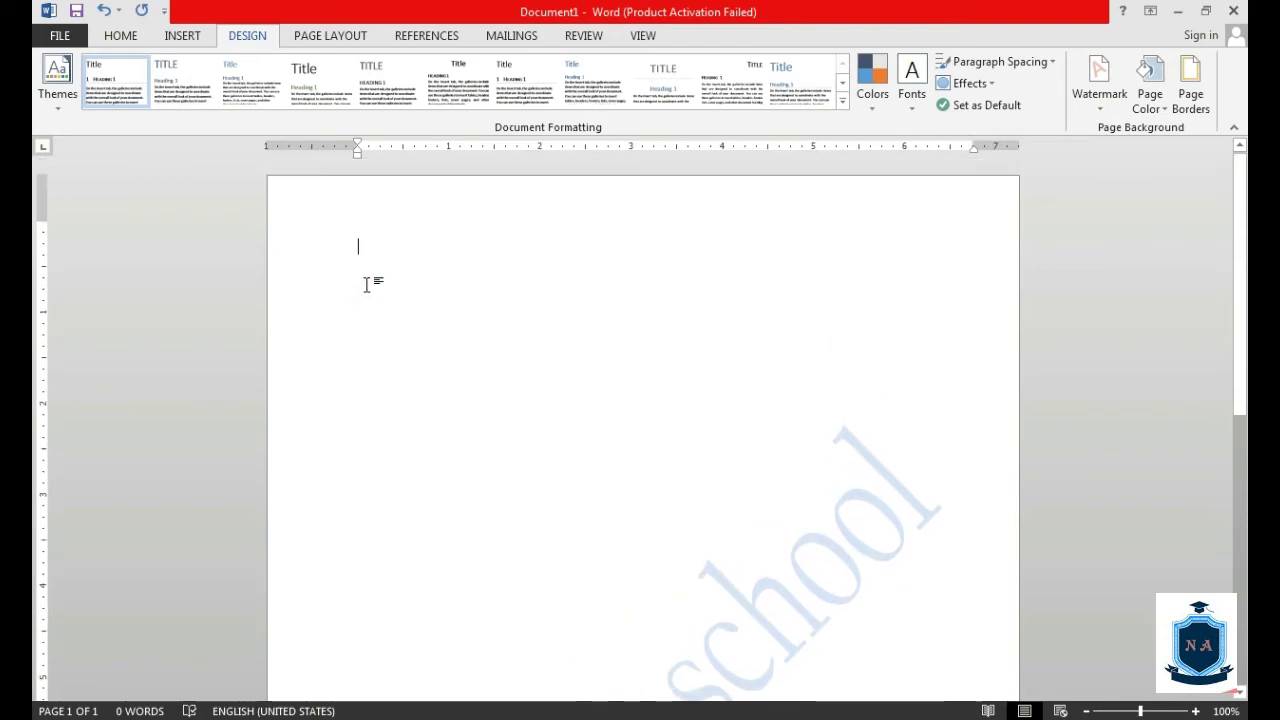
Paste the repeated 'sadsss' filler lines and scroll through the page to review them
{"action": "key", "text": "ctrl+v"}
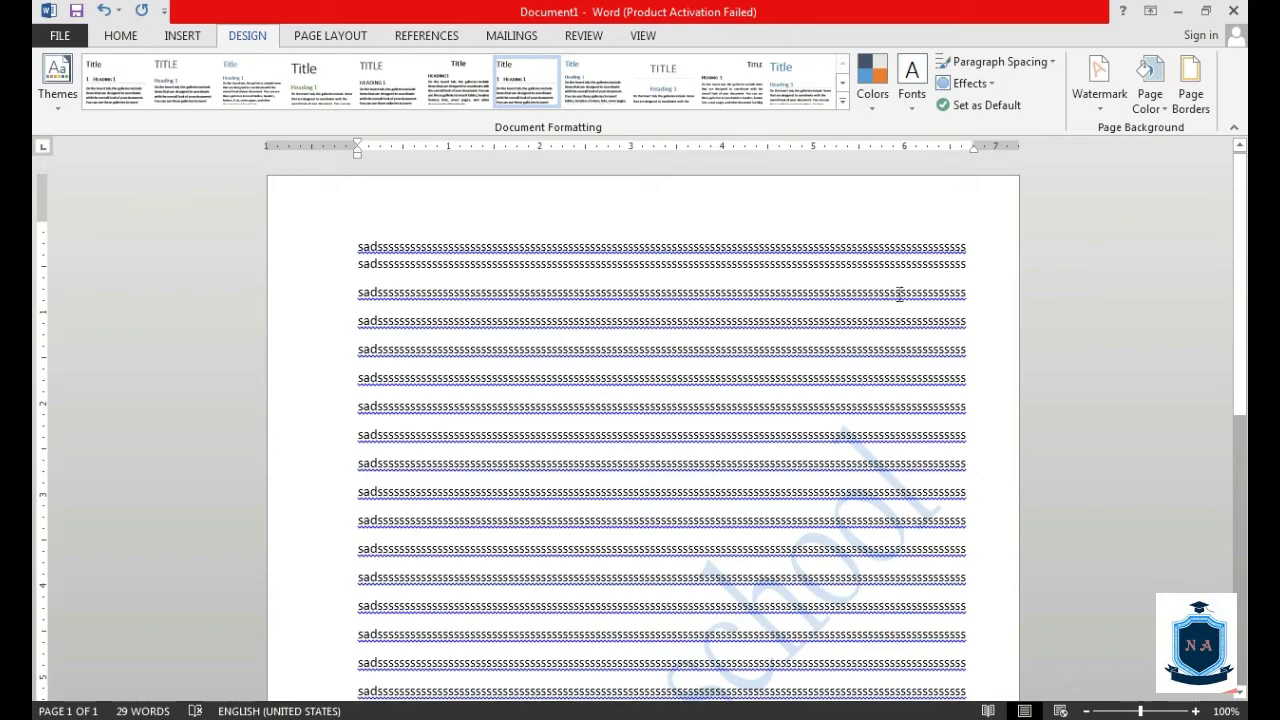
{"action": "scroll", "coordinate": [917, 294], "scroll_direction": "down", "scroll_amount": 2}
{"action": "scroll", "coordinate": [917, 294], "scroll_direction": "down", "scroll_amount": 2}
{"action": "scroll", "coordinate": [917, 294], "scroll_direction": "down", "scroll_amount": 1}
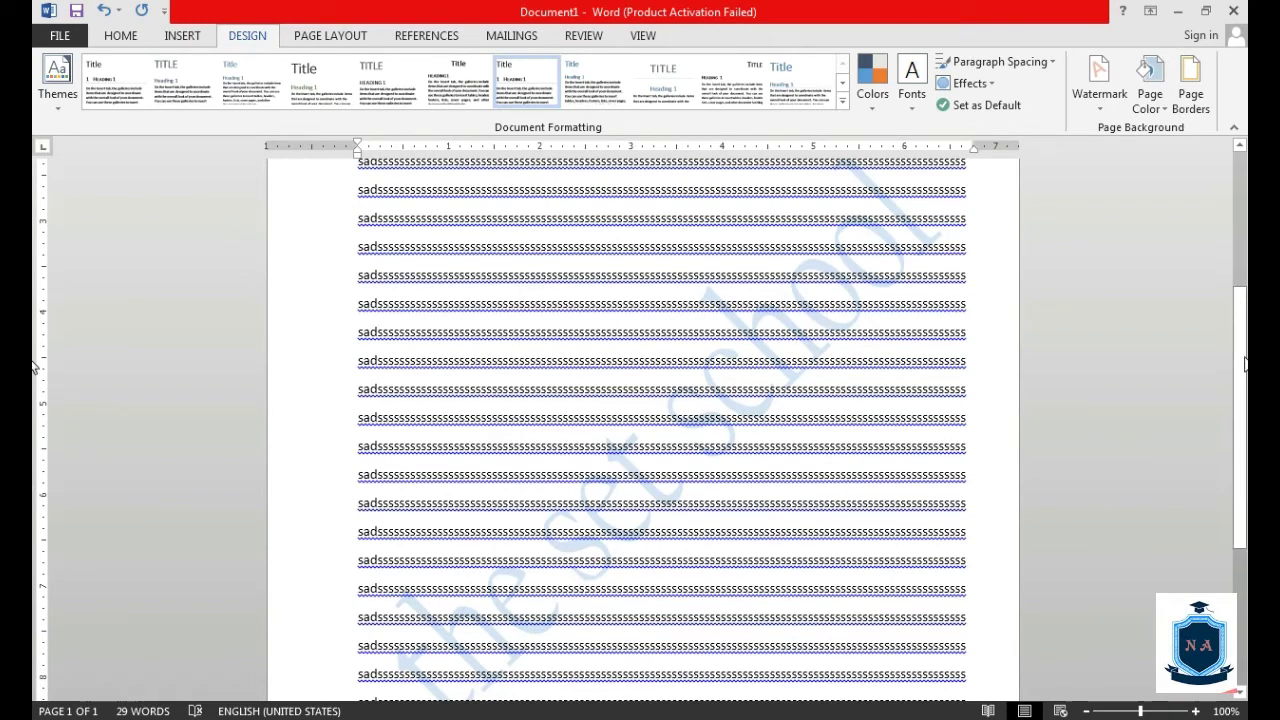
{"action": "mouse_move", "coordinate": [1234, 356]}
{"action": "left_mouse_down"}
{"action": "mouse_move", "coordinate": [1237, 237]}
{"action": "mouse_move", "coordinate": [1224, 385]}
{"action": "left_mouse_up"}
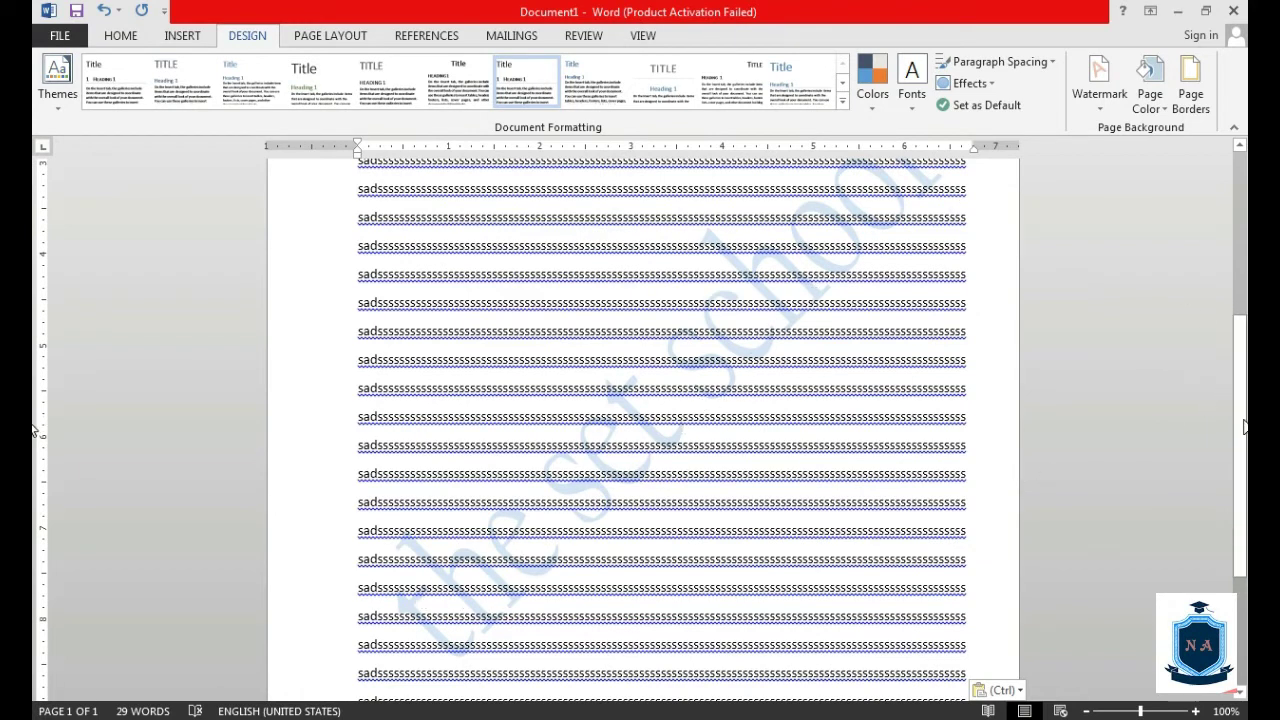
{"action": "scroll", "coordinate": [33, 428], "scroll_direction": "up", "scroll_amount": 3}
{"action": "scroll", "coordinate": [33, 428], "scroll_direction": "up", "scroll_amount": 3}
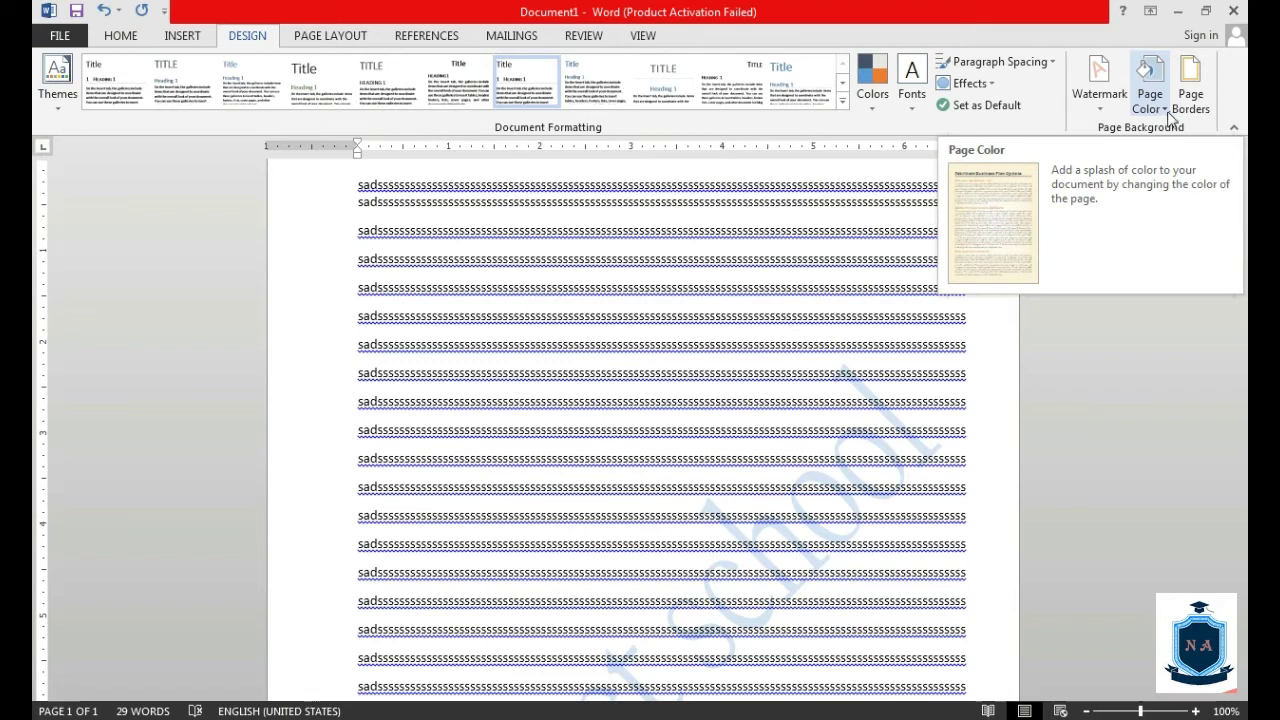
Apply a light theme page colour, then bring up the More Colors picker
{"action": "left_click", "coordinate": [1166, 115]}
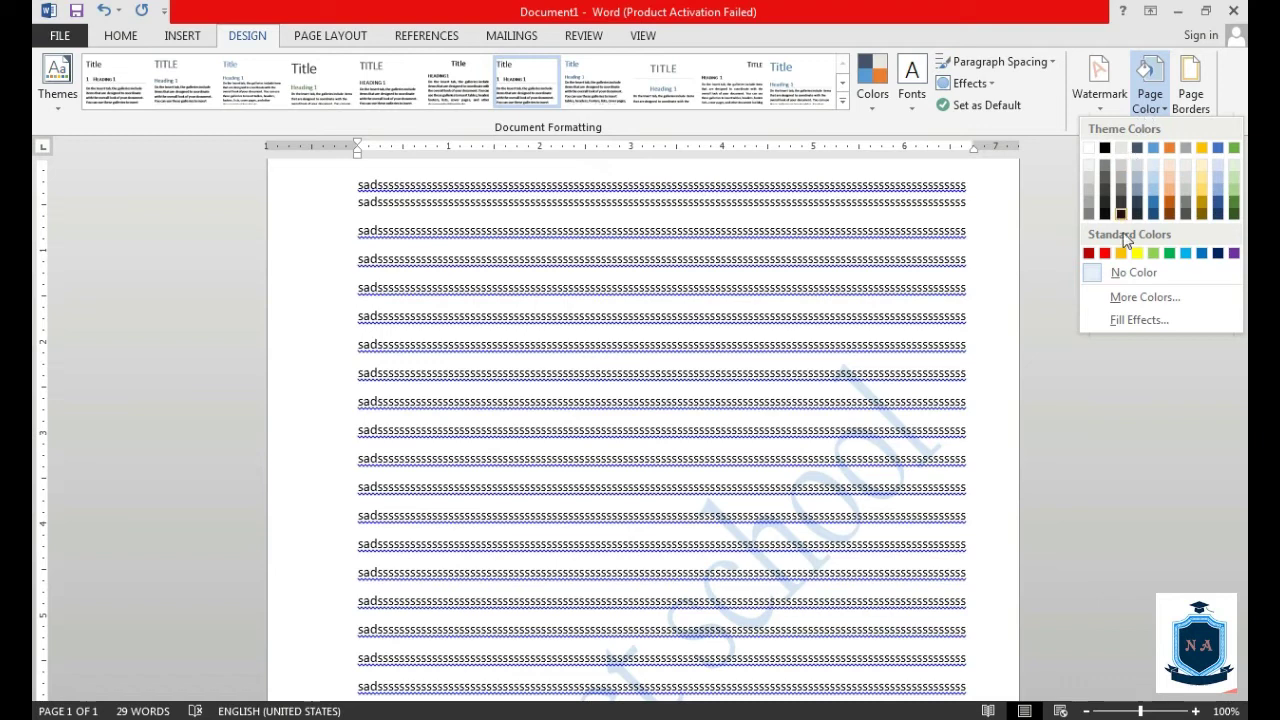
{"action": "left_click", "coordinate": [1173, 182]}
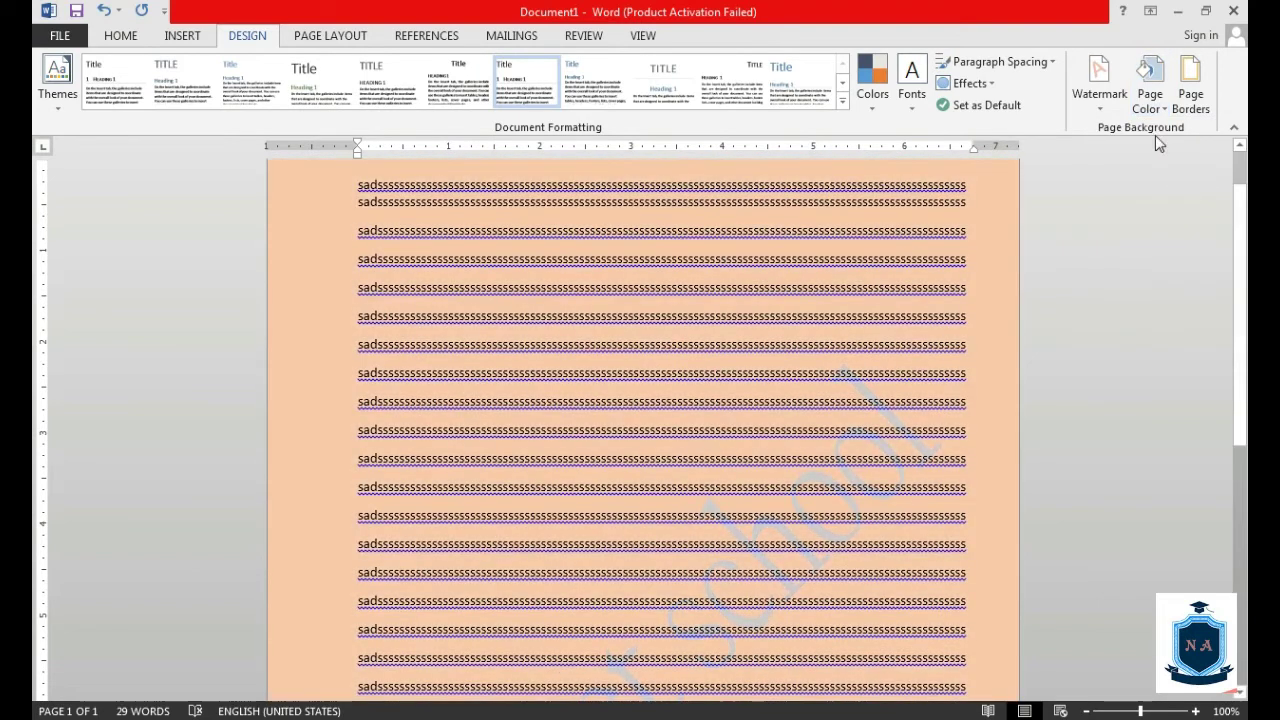
{"action": "left_click", "coordinate": [1150, 105]}
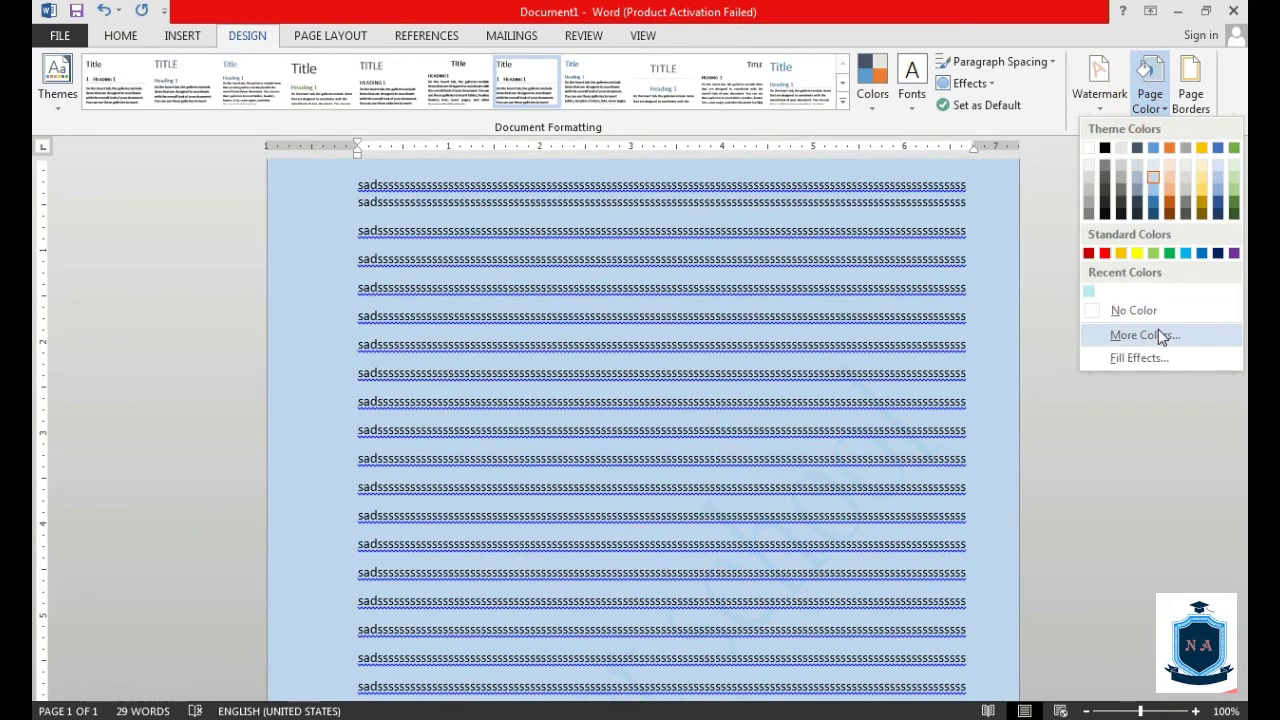
{"action": "left_click", "coordinate": [1158, 333]}
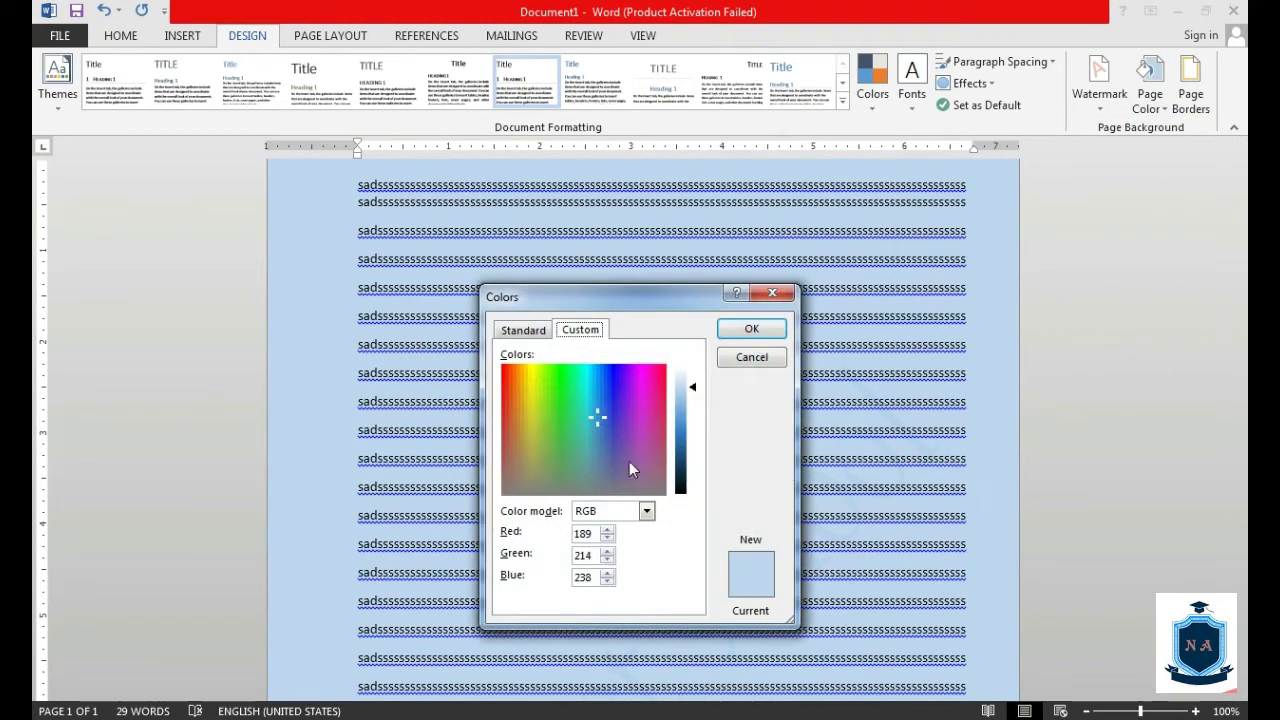
Pick a pale green shade (RGB 202, 226, 206) in the Custom spectrum and apply it
{"action": "left_click", "coordinate": [533, 398]}
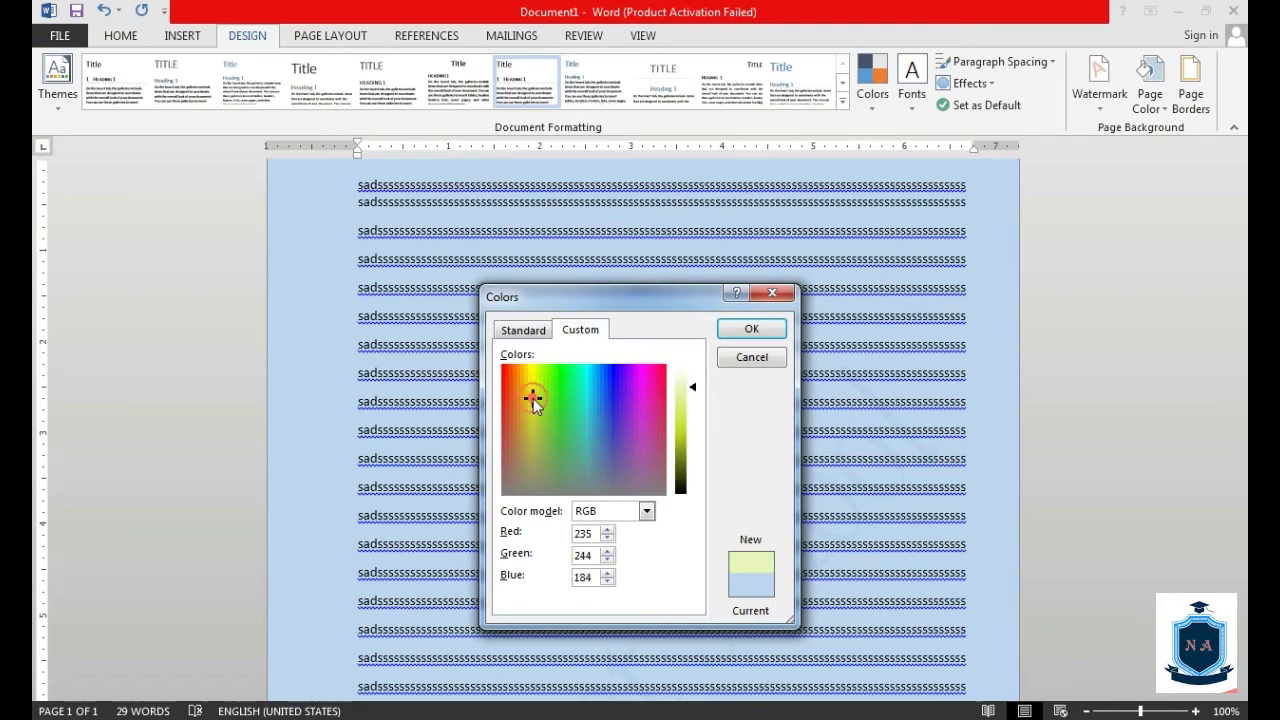
{"action": "left_click", "coordinate": [515, 375]}
{"action": "left_click", "coordinate": [560, 456]}
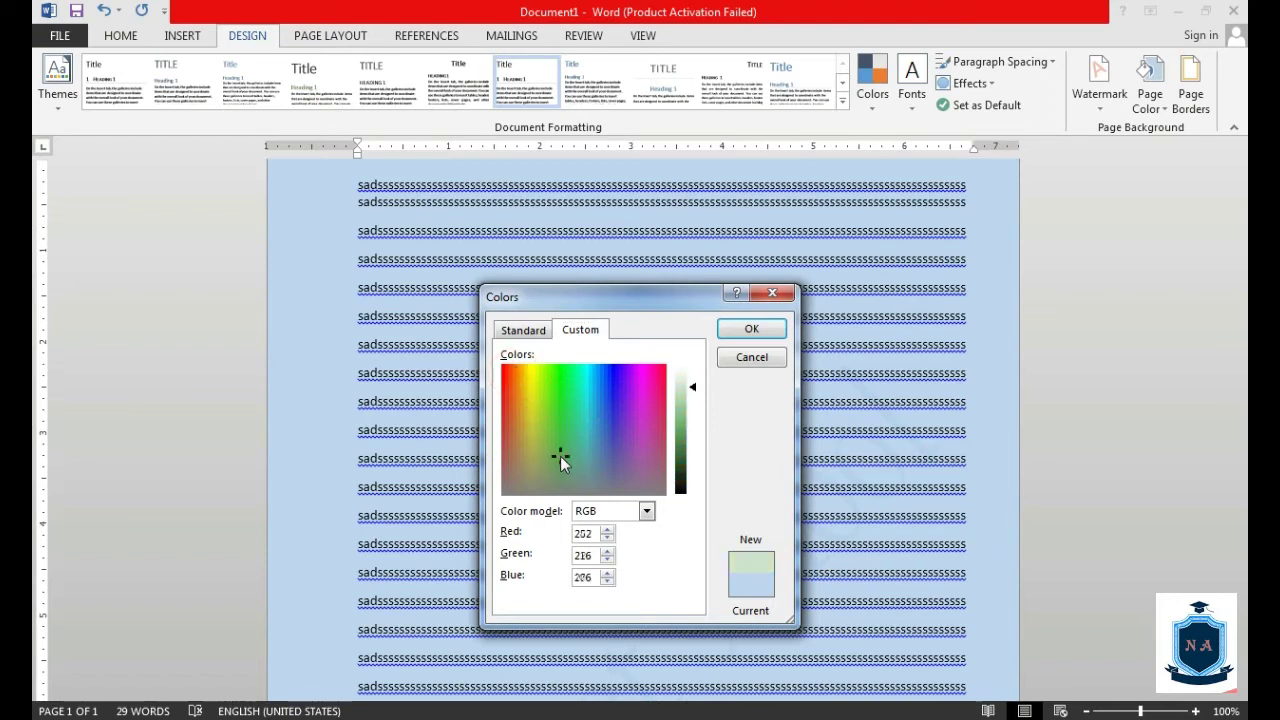
{"action": "left_click", "coordinate": [748, 332]}
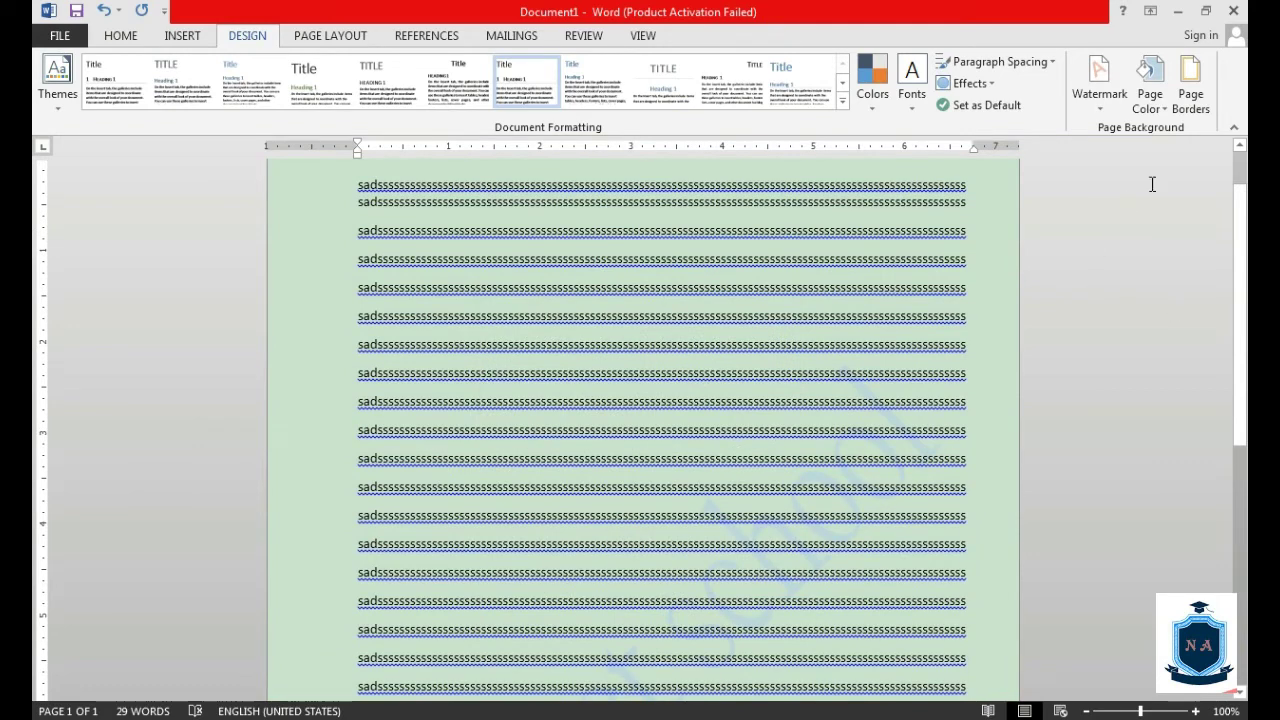
In Page Borders, compare the Box, Shadow and 3-D settings and settle on Box
{"action": "left_click", "coordinate": [1202, 118]}
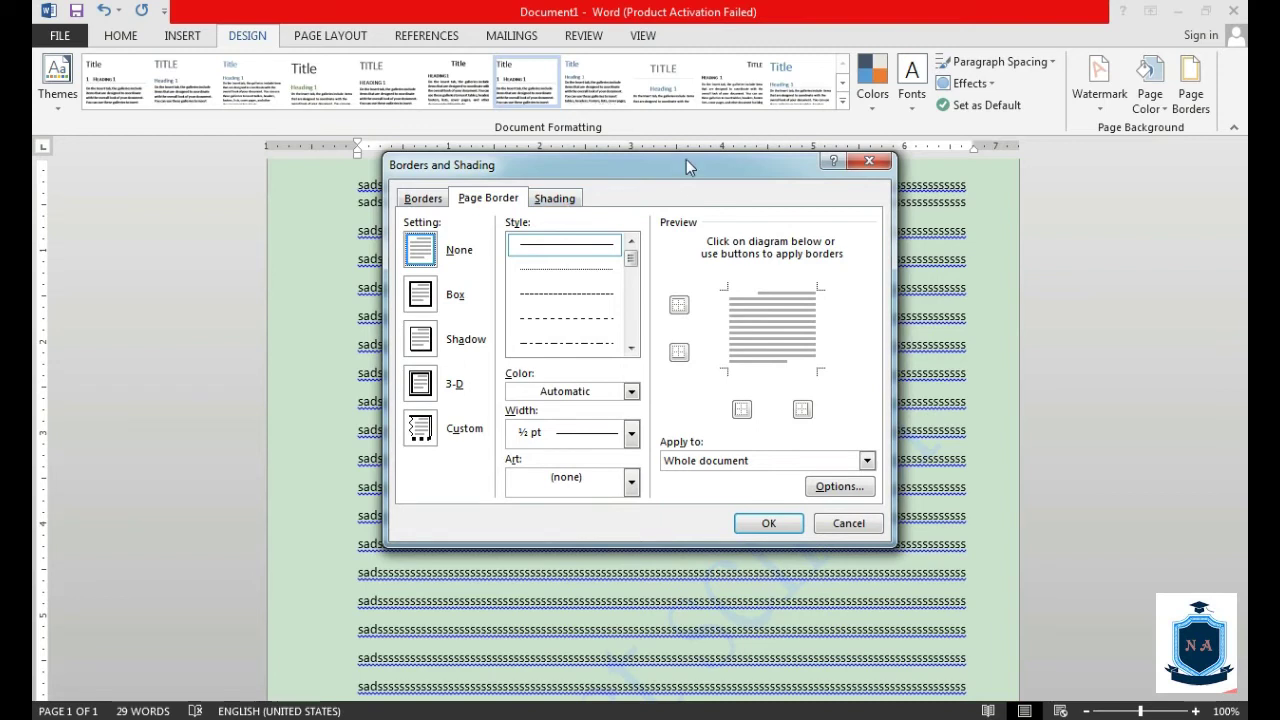
{"action": "left_click_drag", "start_coordinate": [686, 159], "coordinate": [711, 158]}
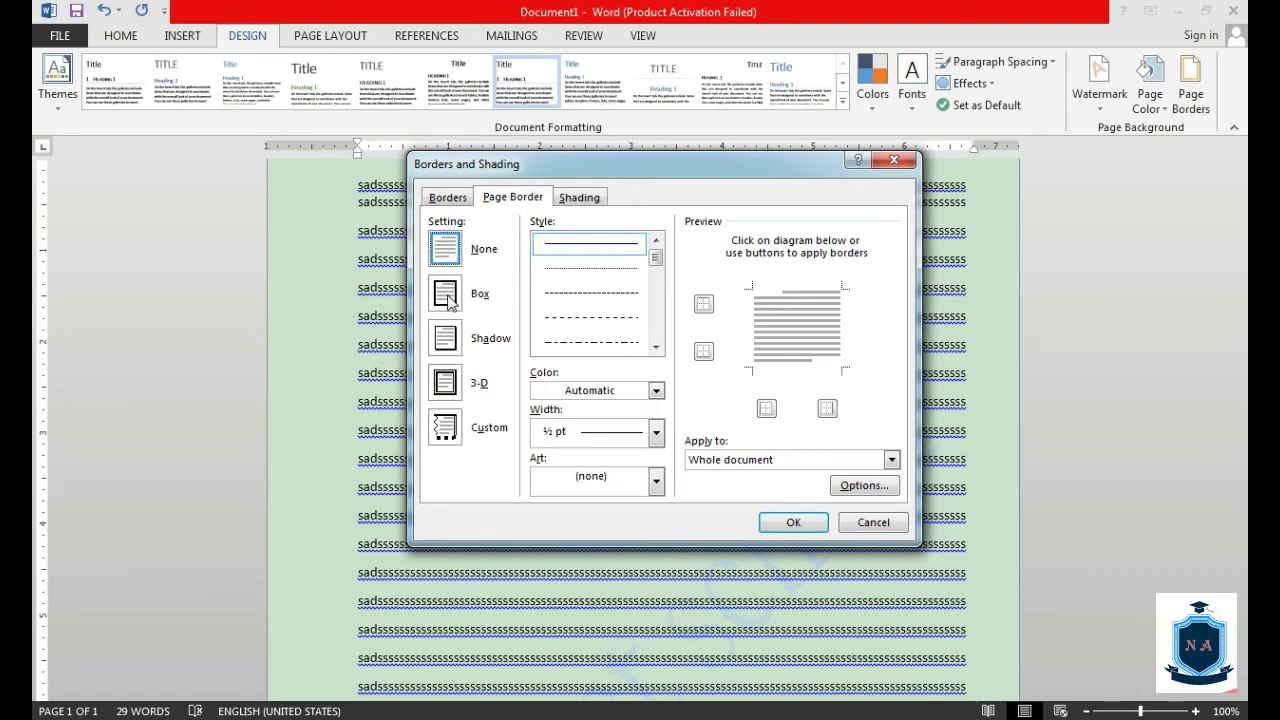
{"action": "left_click", "coordinate": [447, 300]}
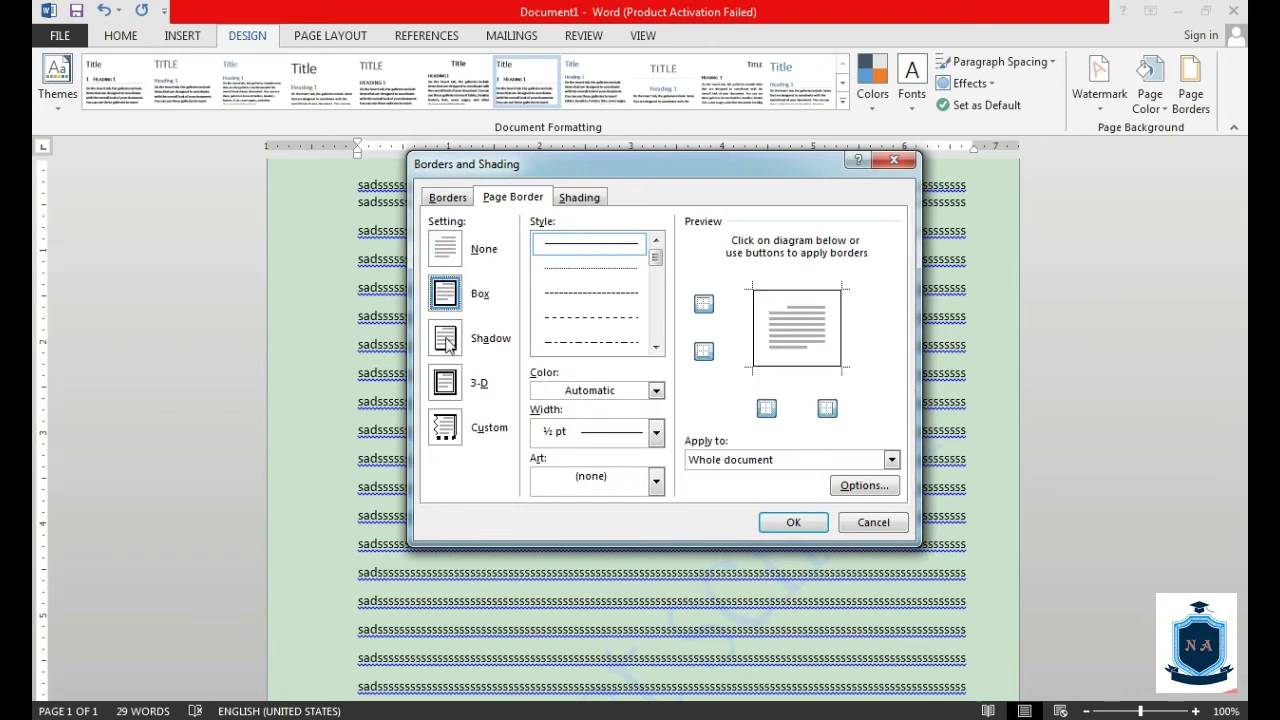
{"action": "left_click", "coordinate": [447, 340]}
{"action": "left_click", "coordinate": [445, 385]}
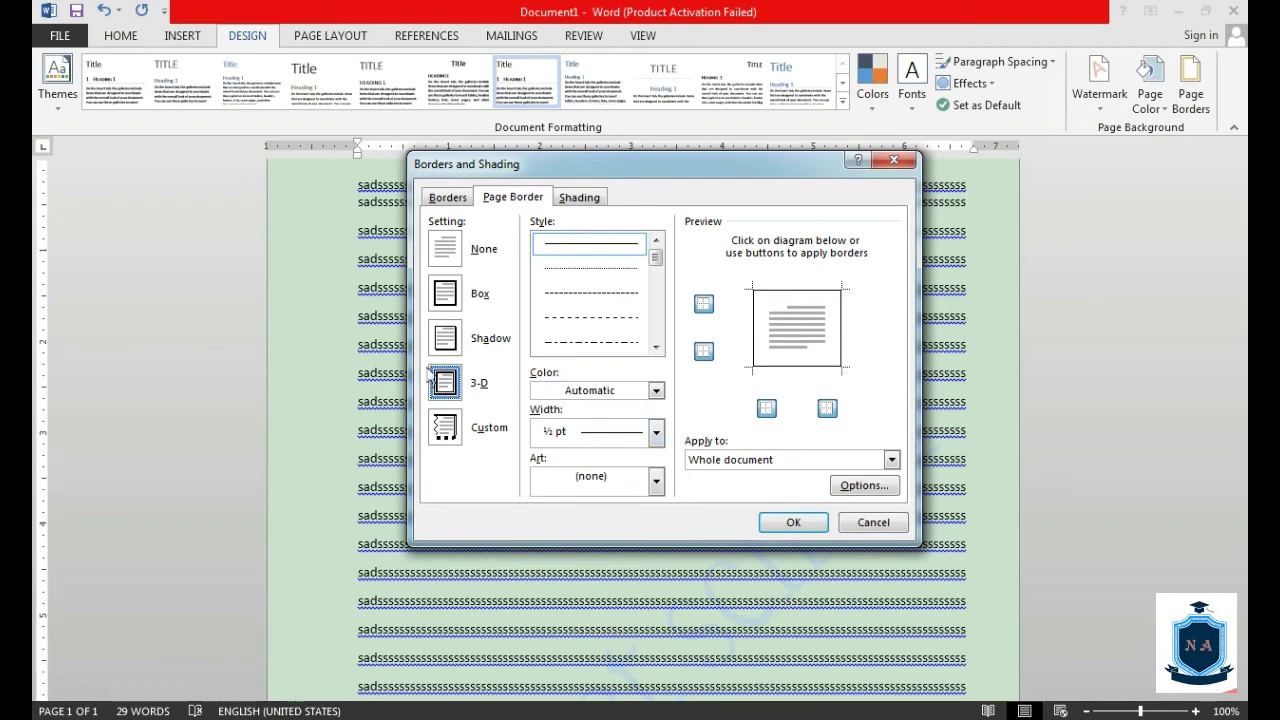
{"action": "left_click", "coordinate": [447, 298]}
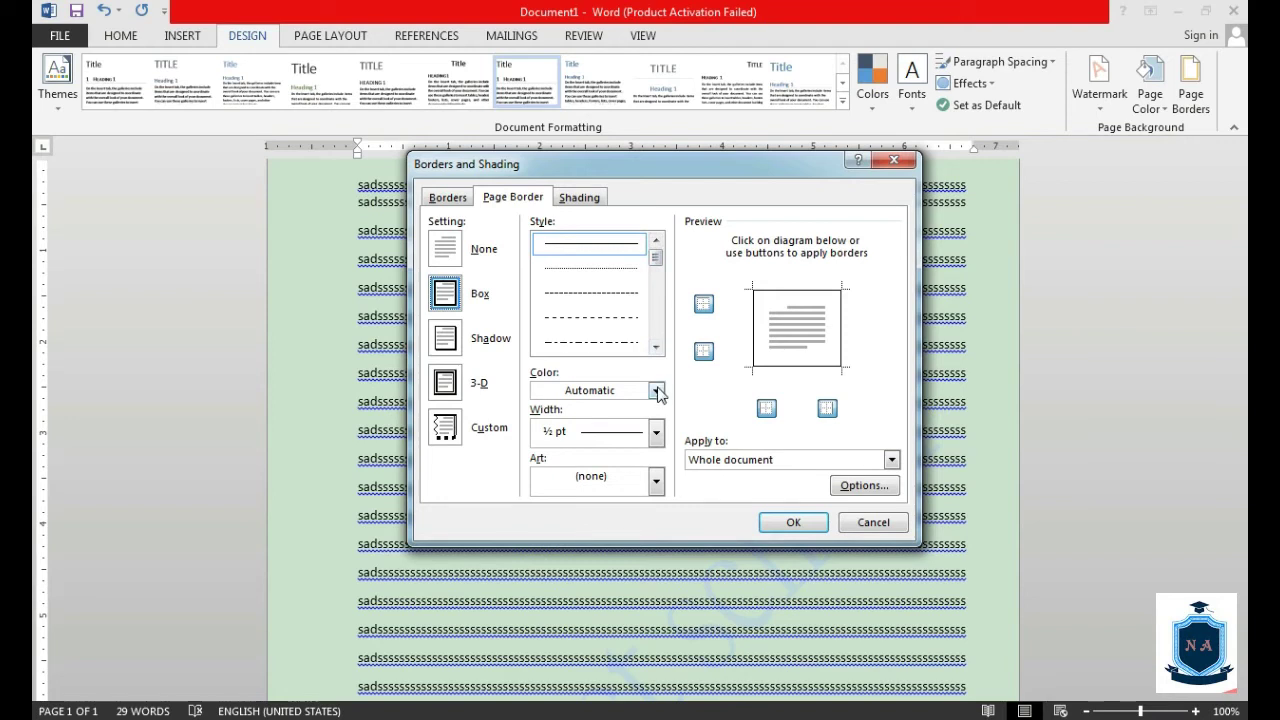
Scroll through the border Style list and select the triple-line style
{"action": "left_click", "coordinate": [656, 347]}
{"action": "left_click", "coordinate": [656, 347]}
{"action": "left_click", "coordinate": [656, 347]}
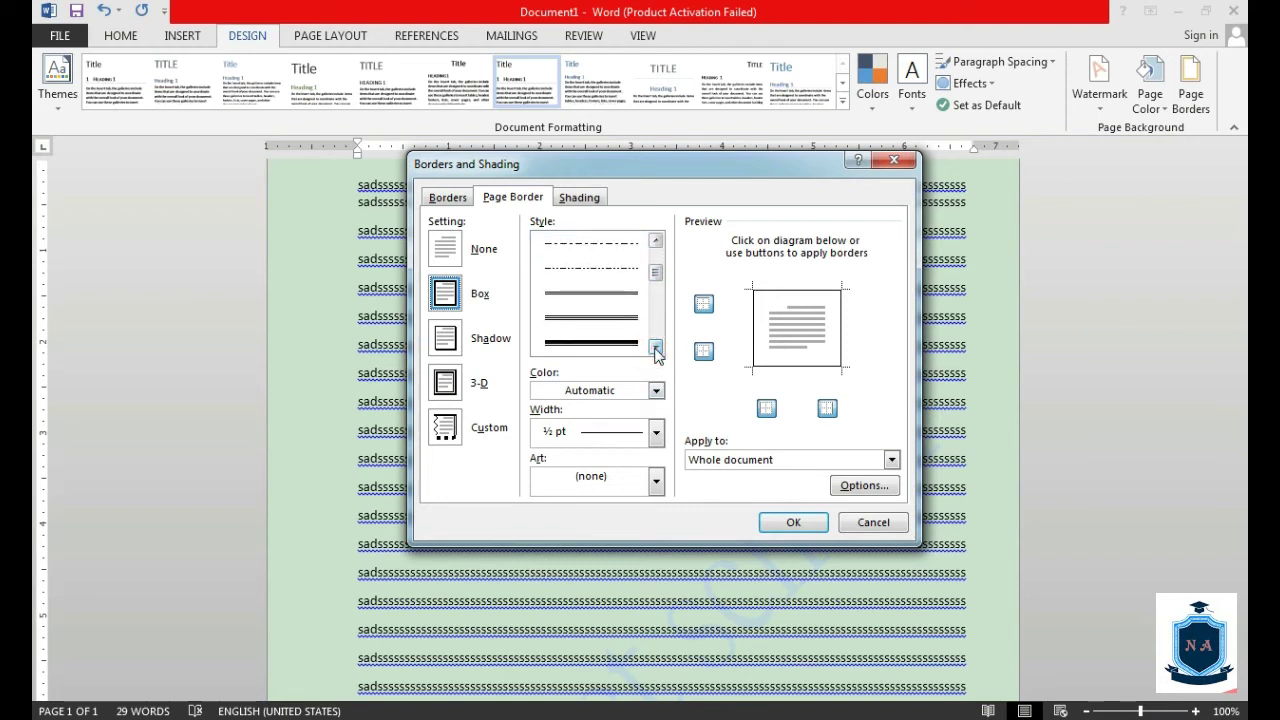
{"action": "left_click_drag", "start_coordinate": [656, 278], "coordinate": [656, 265]}
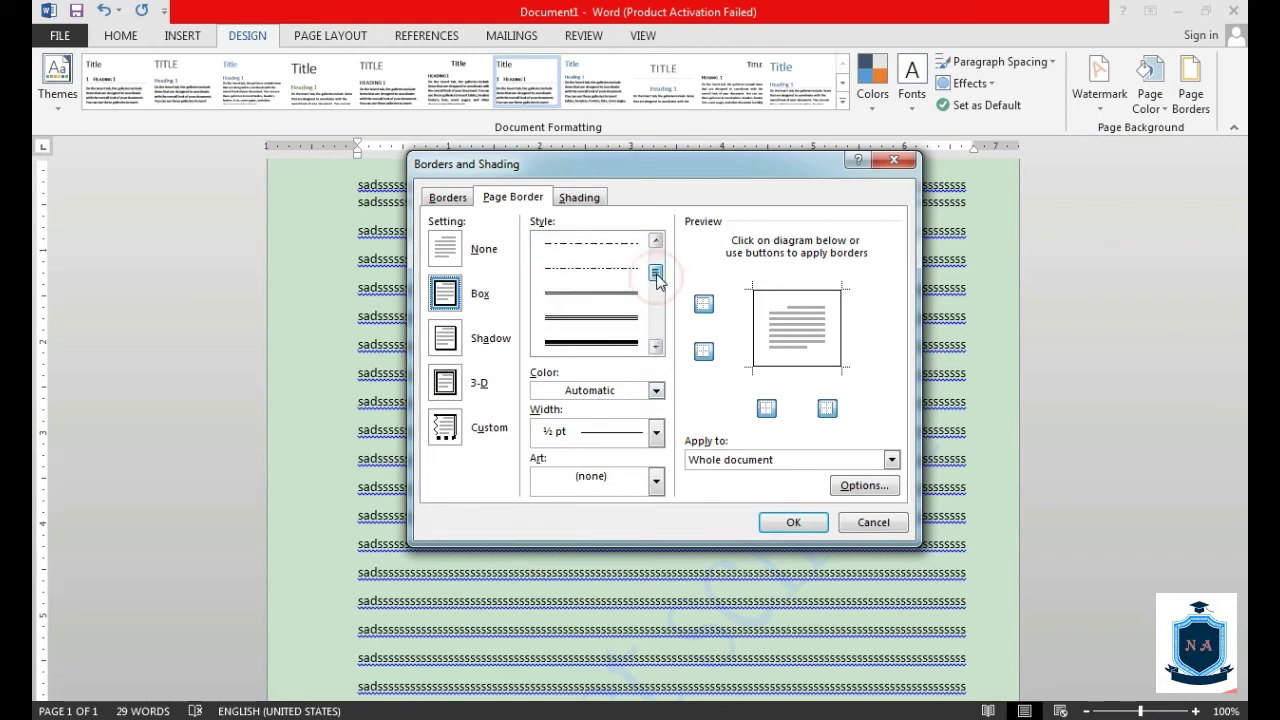
{"action": "left_click", "coordinate": [656, 347]}
{"action": "left_click", "coordinate": [656, 347]}
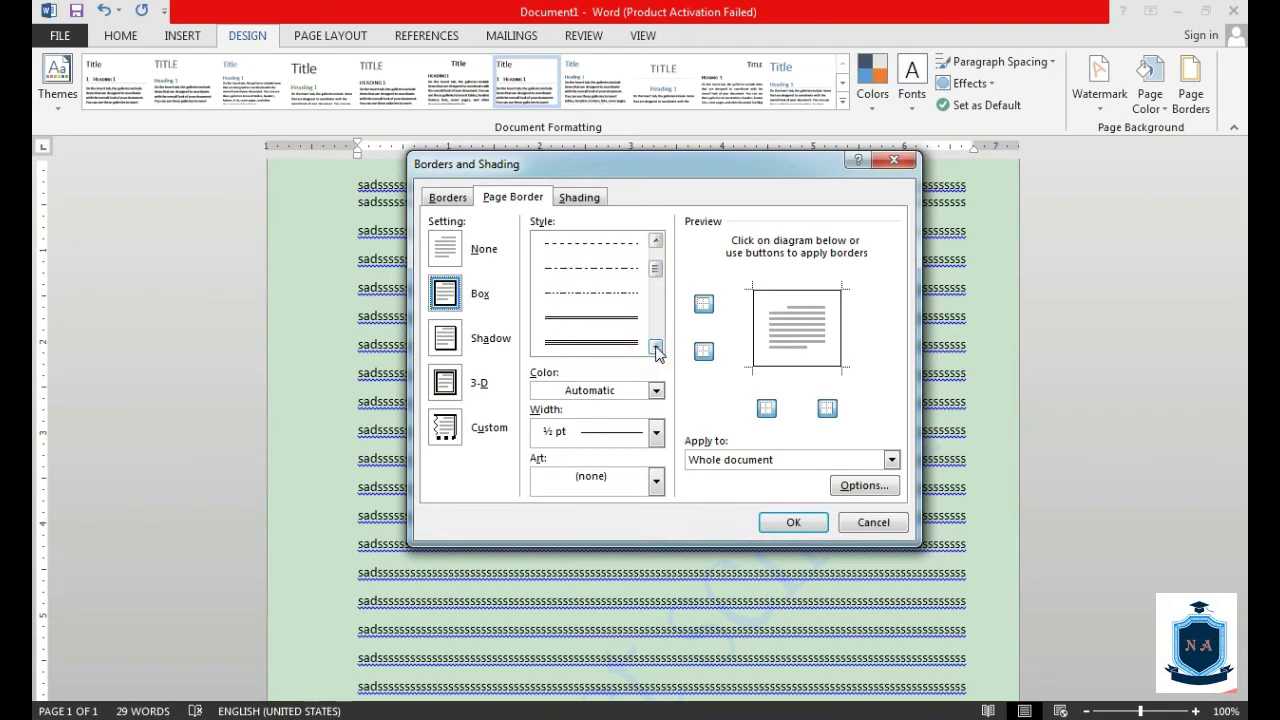
{"action": "left_click", "coordinate": [656, 347]}
{"action": "left_click", "coordinate": [656, 347]}
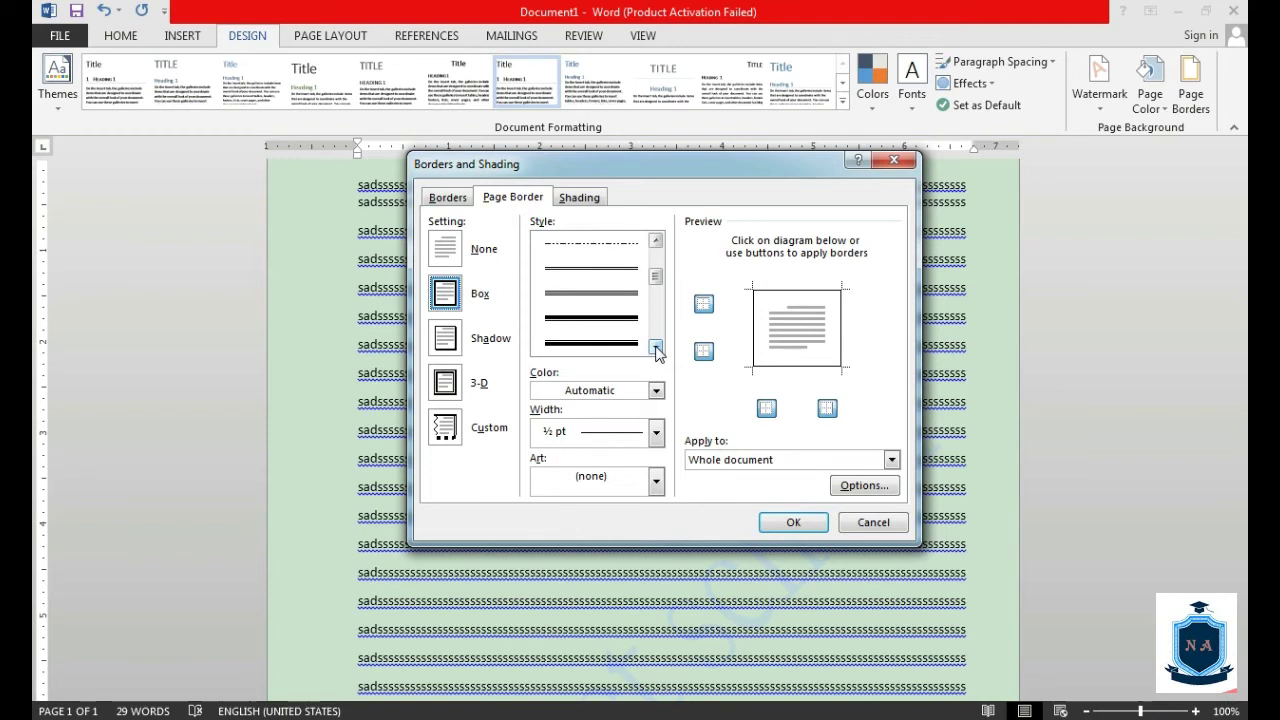
{"action": "left_click", "coordinate": [656, 347]}
{"action": "left_click", "coordinate": [656, 347]}
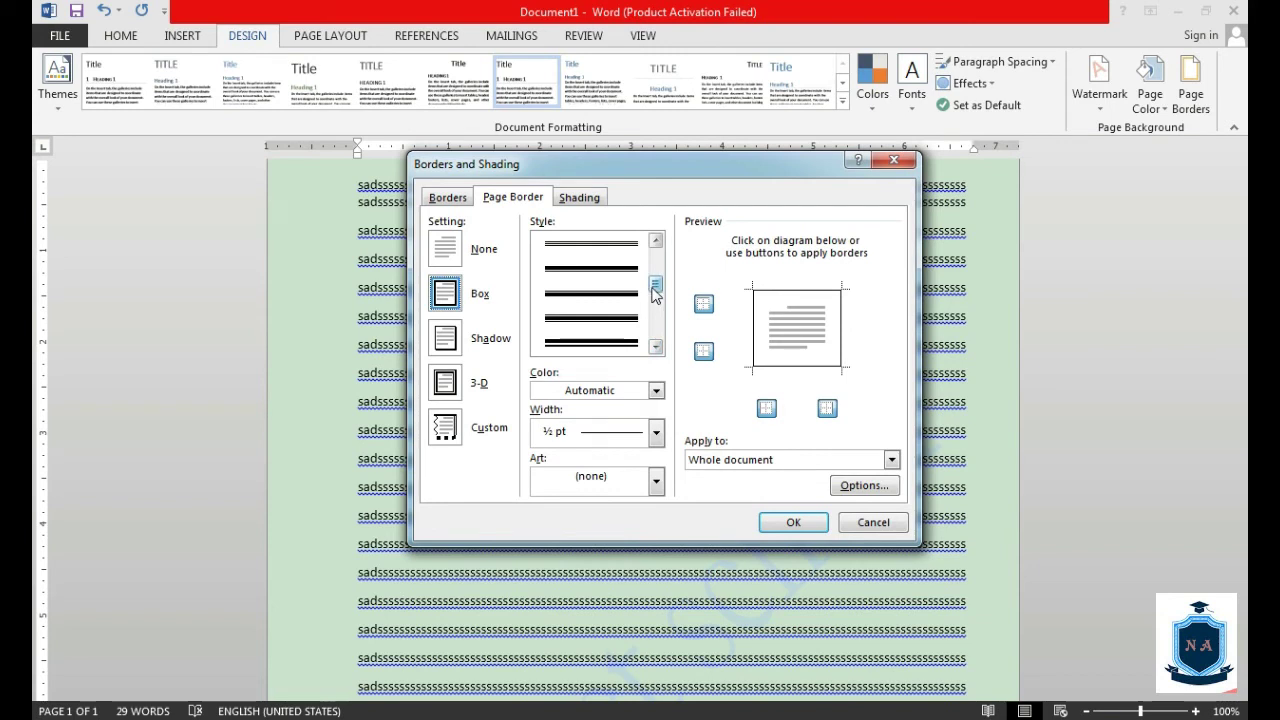
{"action": "left_click_drag", "start_coordinate": [655, 290], "coordinate": [655, 313]}
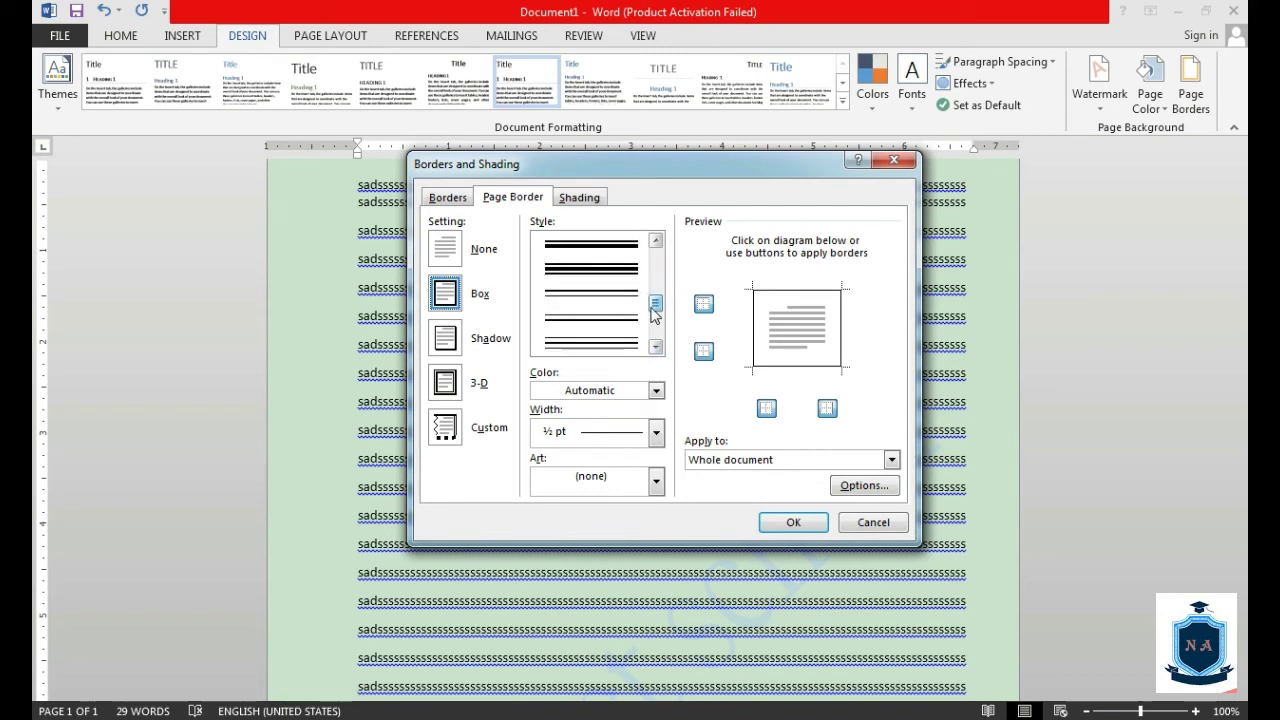
{"action": "left_click", "coordinate": [655, 347]}
{"action": "left_click", "coordinate": [655, 347]}
{"action": "left_click", "coordinate": [655, 347]}
{"action": "left_click", "coordinate": [655, 347]}
{"action": "left_click", "coordinate": [655, 347]}
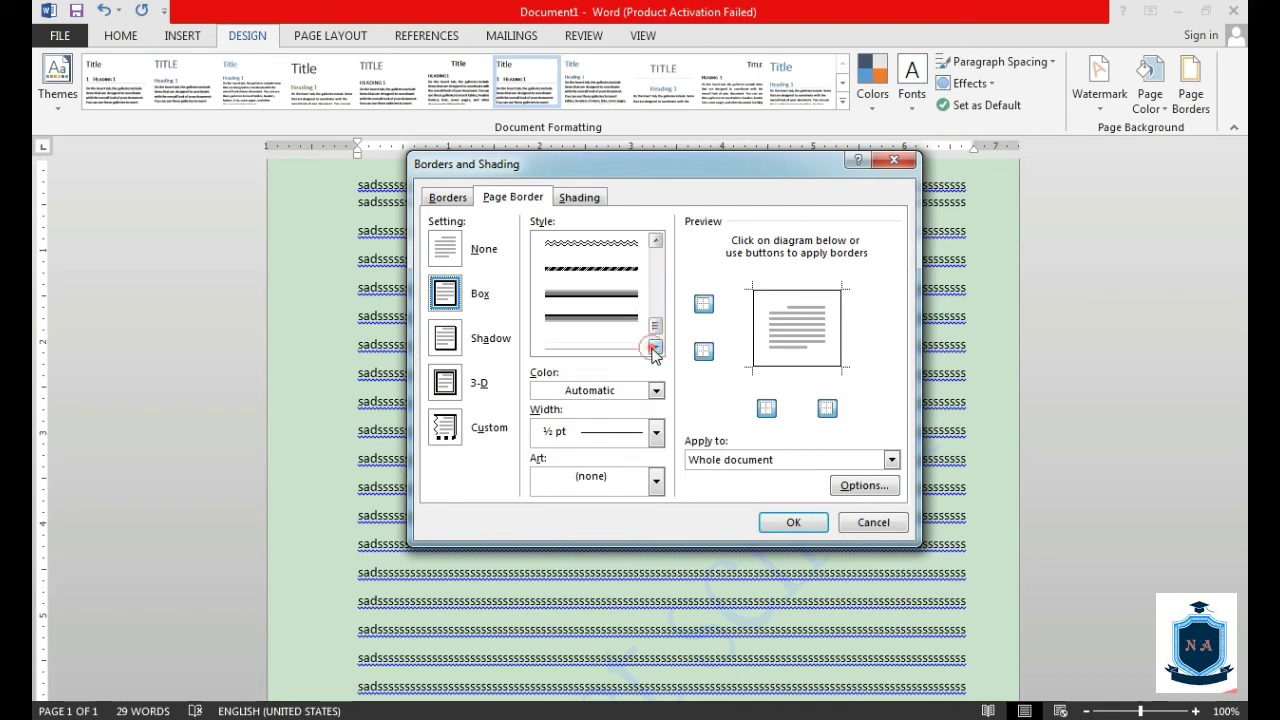
{"action": "scroll", "coordinate": [652, 330], "scroll_direction": "up", "scroll_amount": 1}
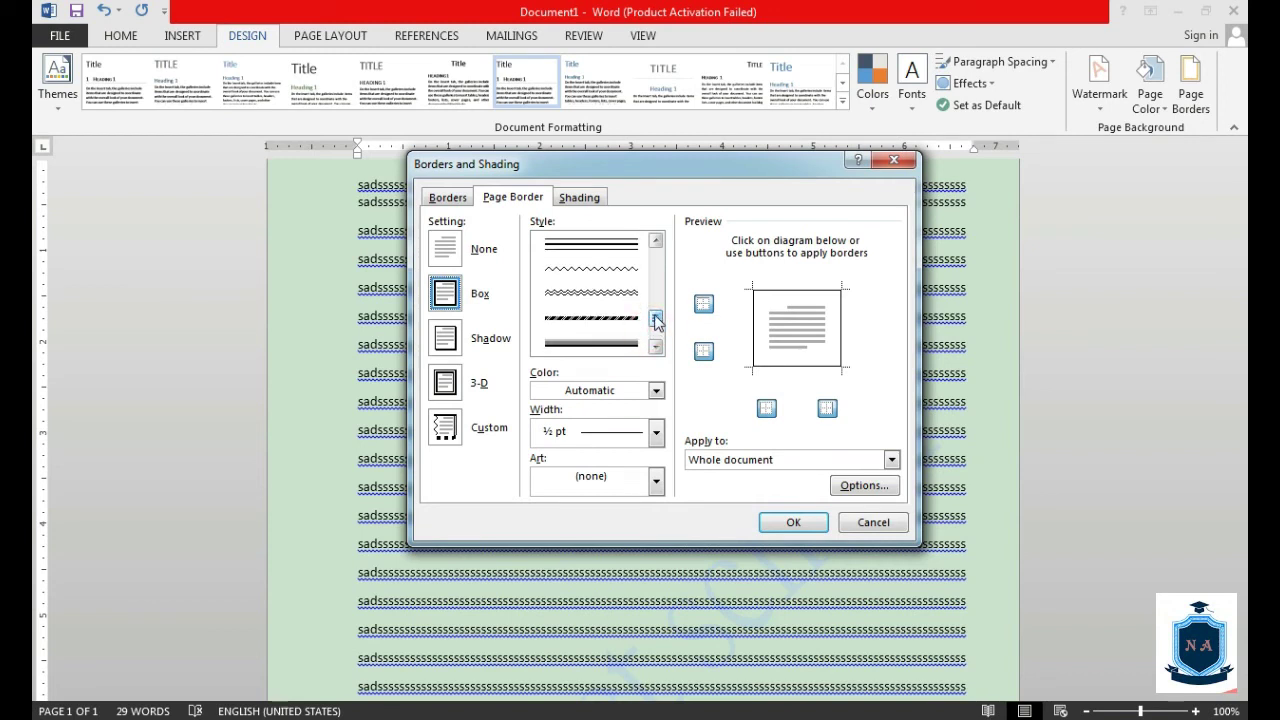
{"action": "scroll", "coordinate": [657, 320], "scroll_direction": "up", "scroll_amount": 2}
{"action": "left_click", "coordinate": [624, 258]}
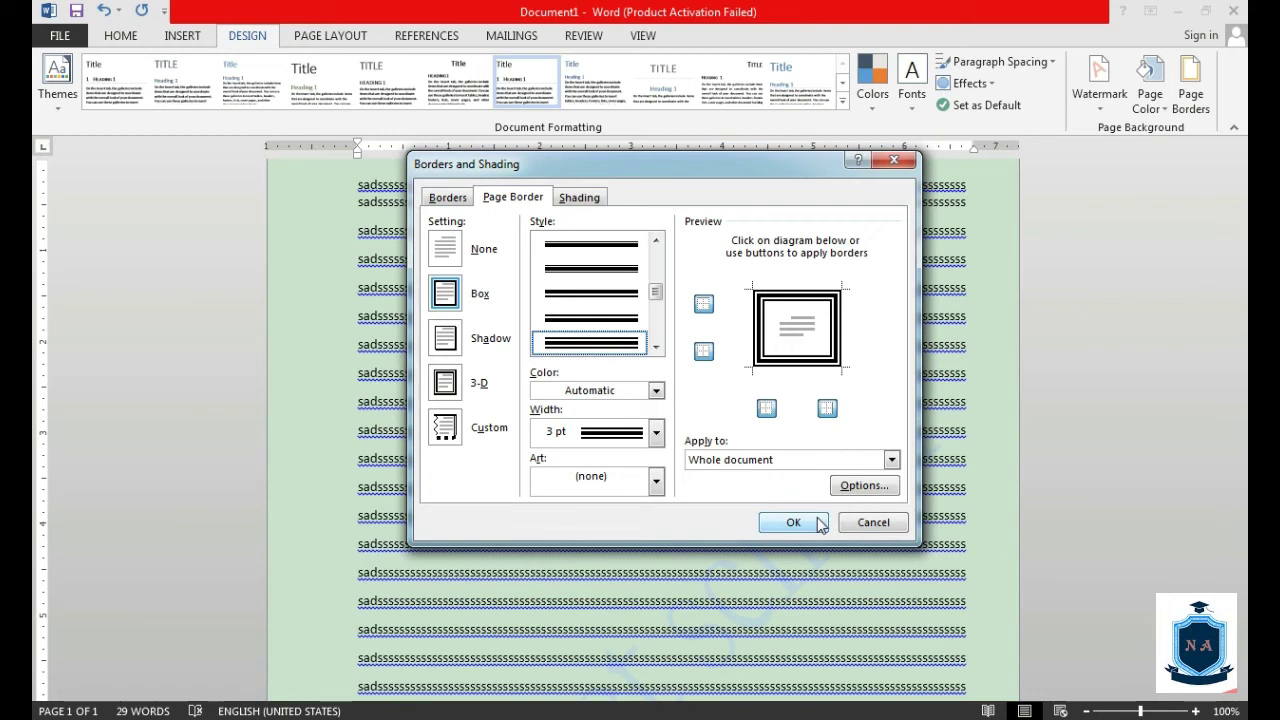
Compare 4½ pt and 2¼ pt border widths, then set the width to 3 pt
{"action": "left_click", "coordinate": [657, 432]}
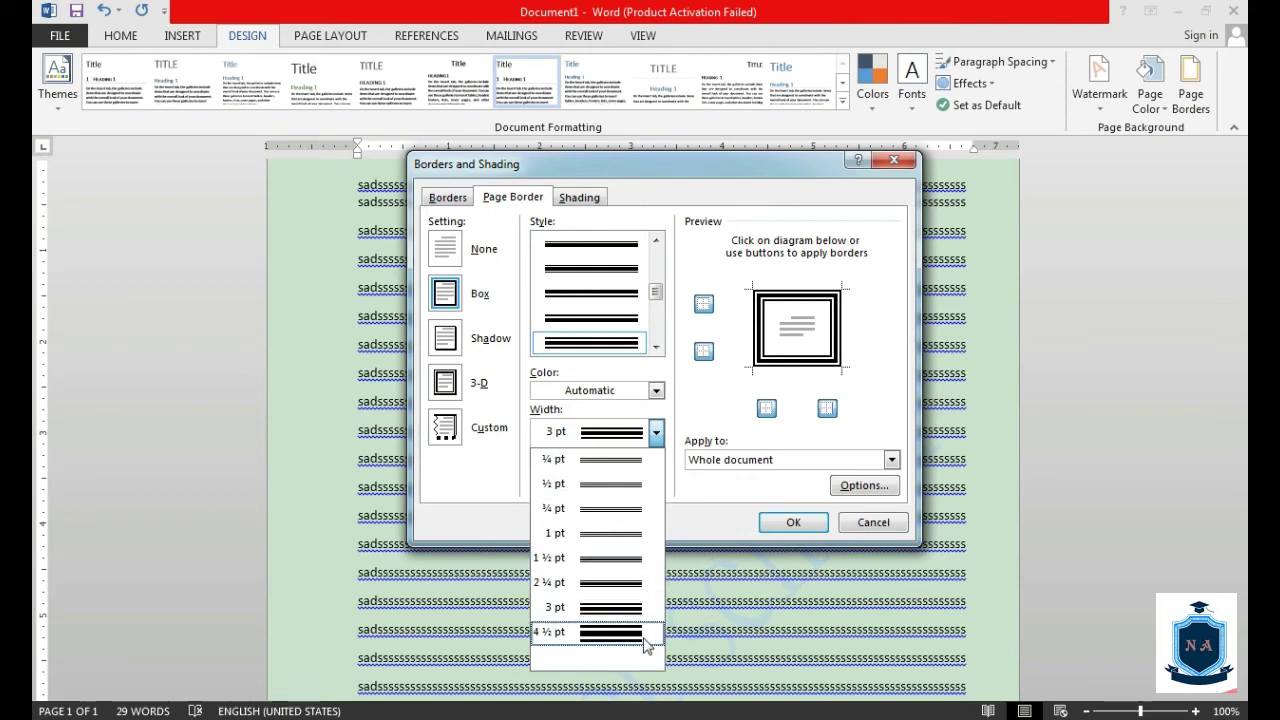
{"action": "left_click", "coordinate": [643, 634]}
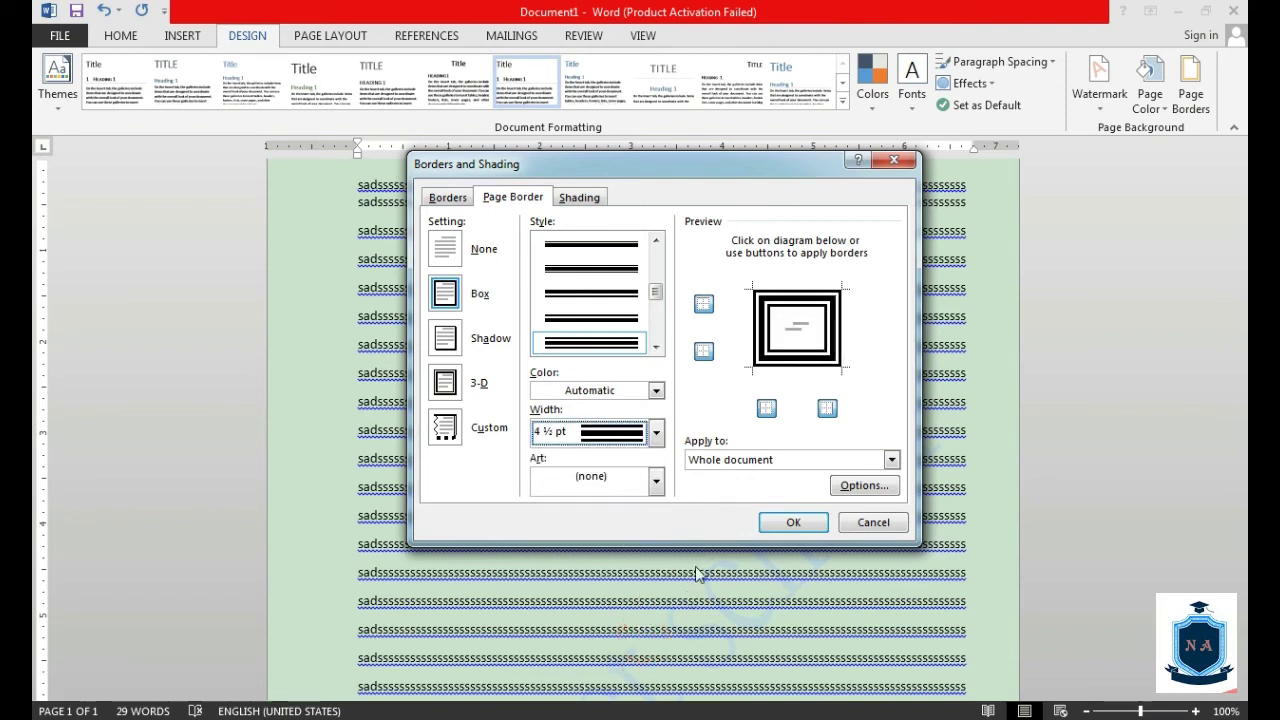
{"action": "left_click", "coordinate": [652, 432]}
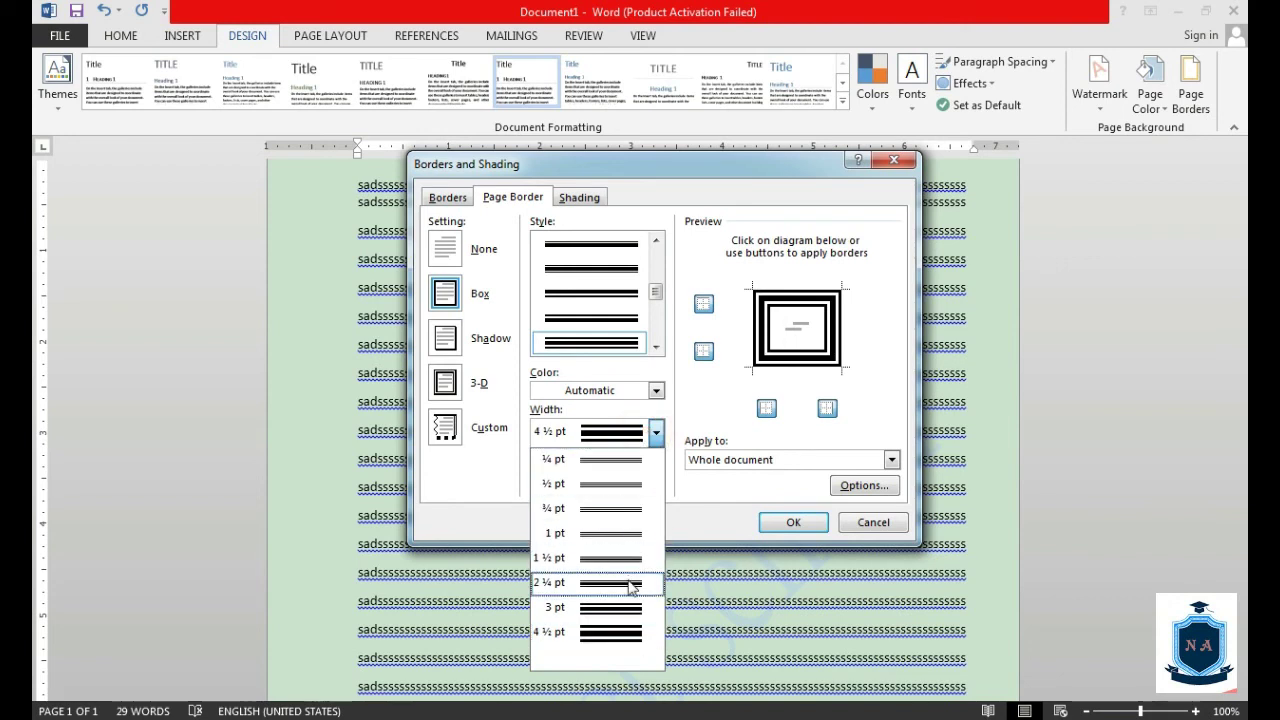
{"action": "left_click", "coordinate": [630, 580]}
{"action": "left_click", "coordinate": [656, 440]}
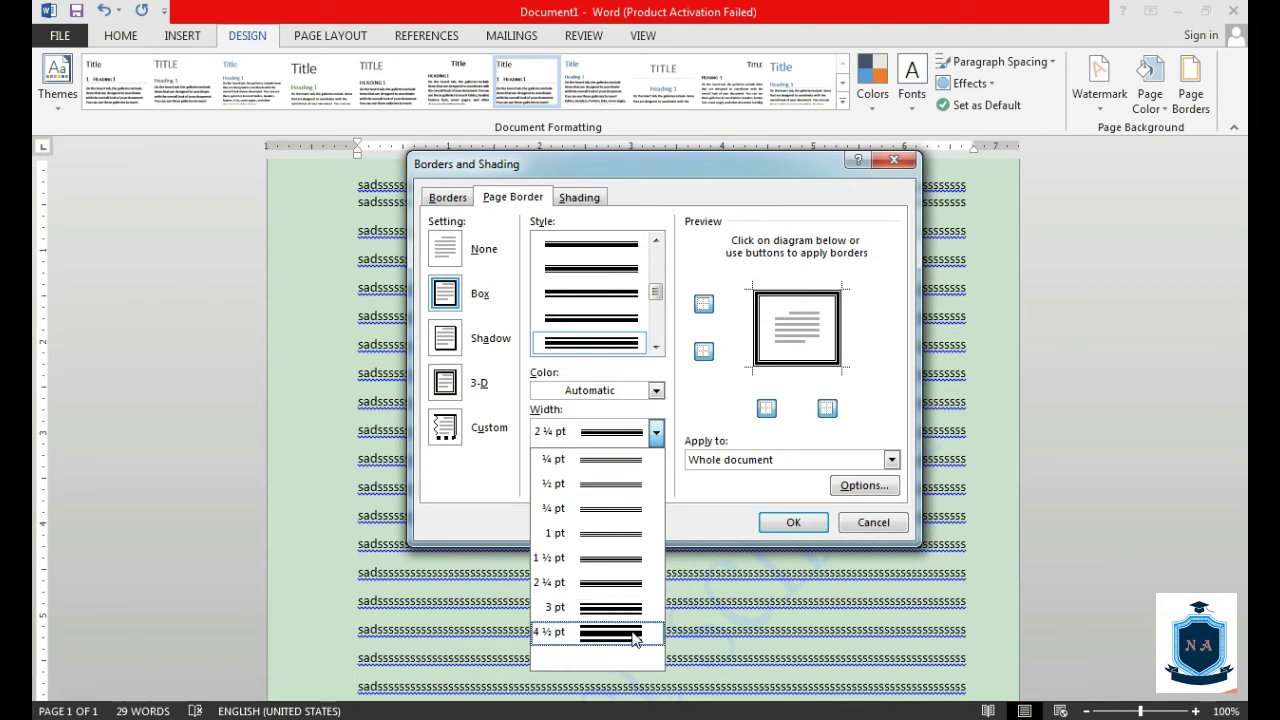
{"action": "left_click", "coordinate": [633, 633]}
{"action": "left_click", "coordinate": [656, 432]}
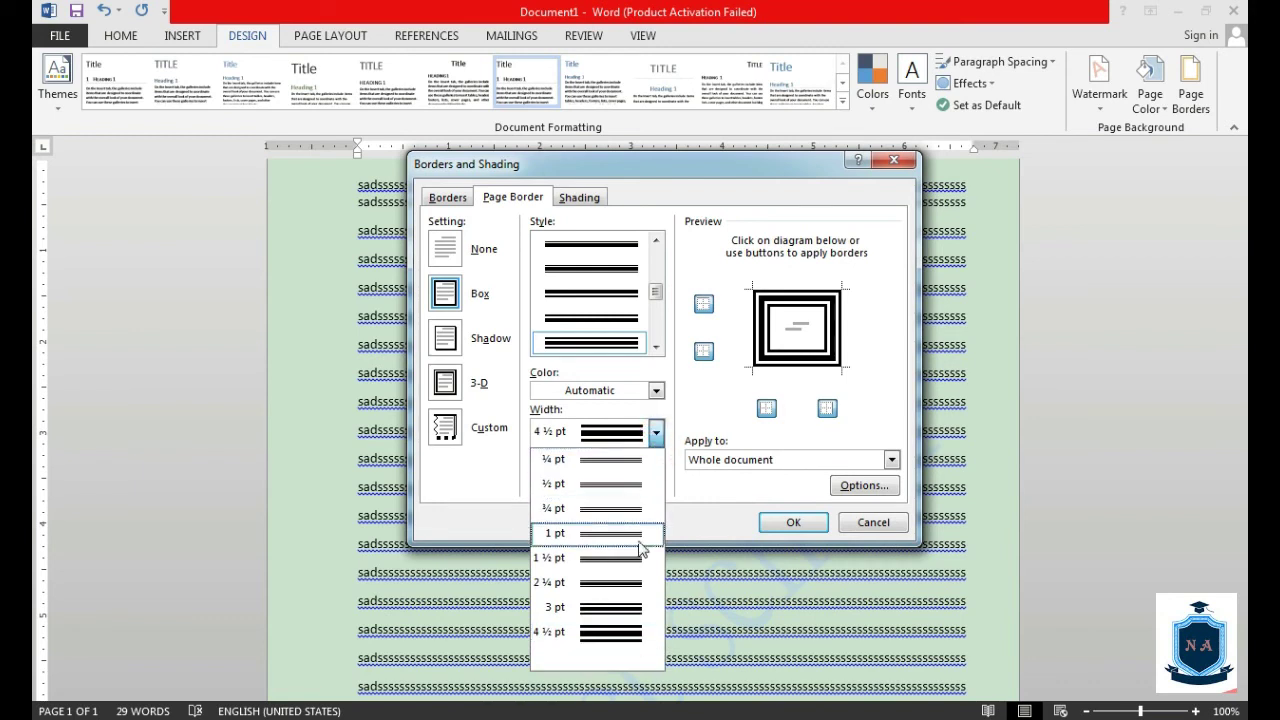
{"action": "left_click", "coordinate": [643, 607]}
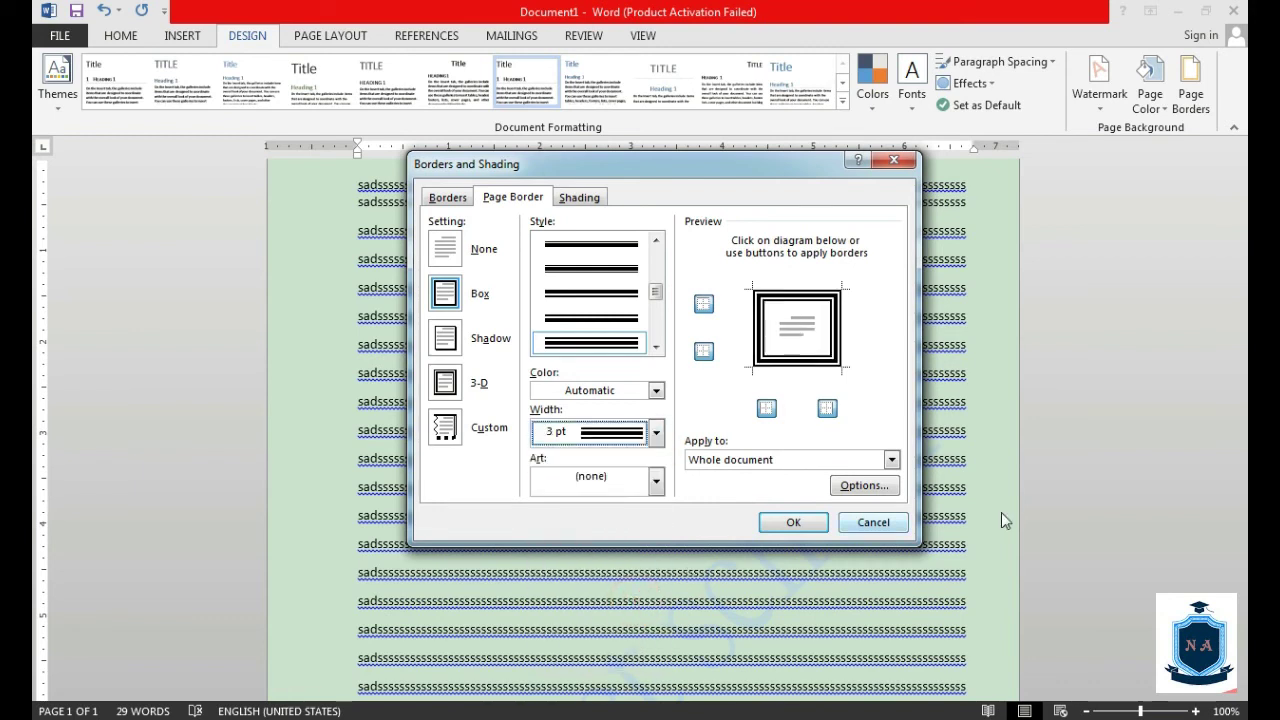
Apply the black triple-line page border, then review the bordered page in Print preview
{"action": "left_click", "coordinate": [791, 523]}
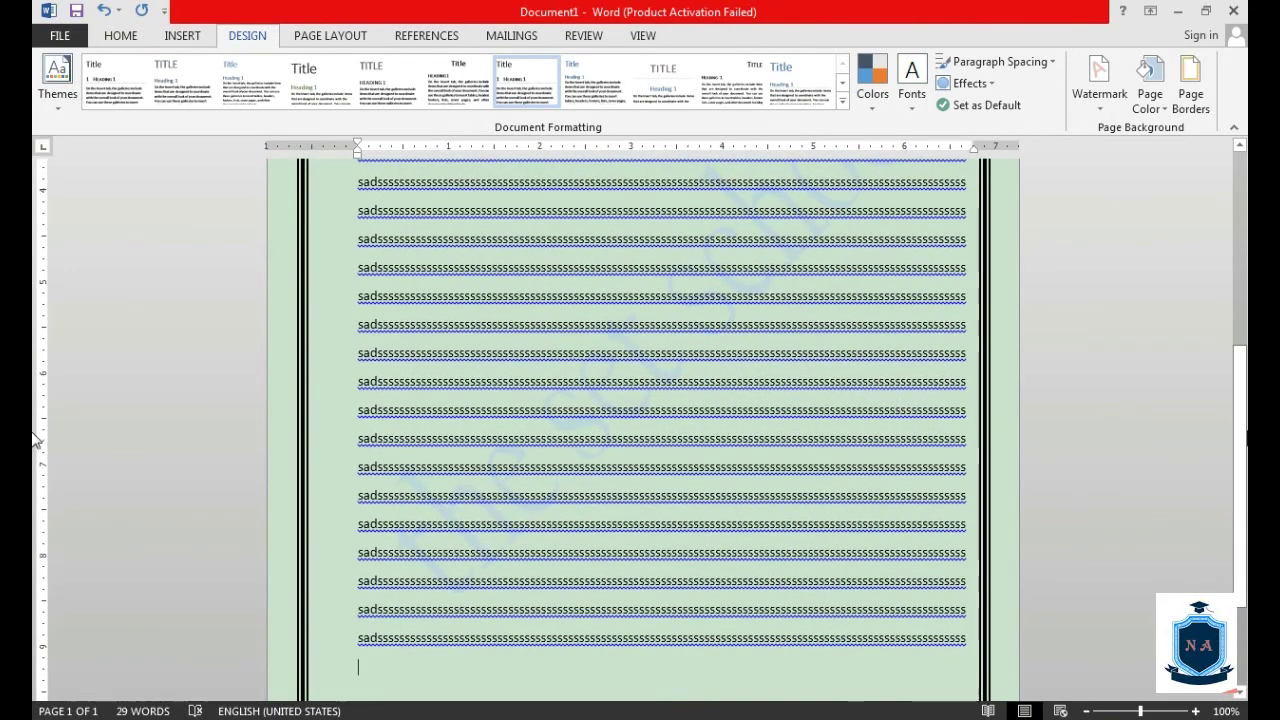
{"action": "scroll", "coordinate": [33, 440], "scroll_direction": "up", "scroll_amount": 10}
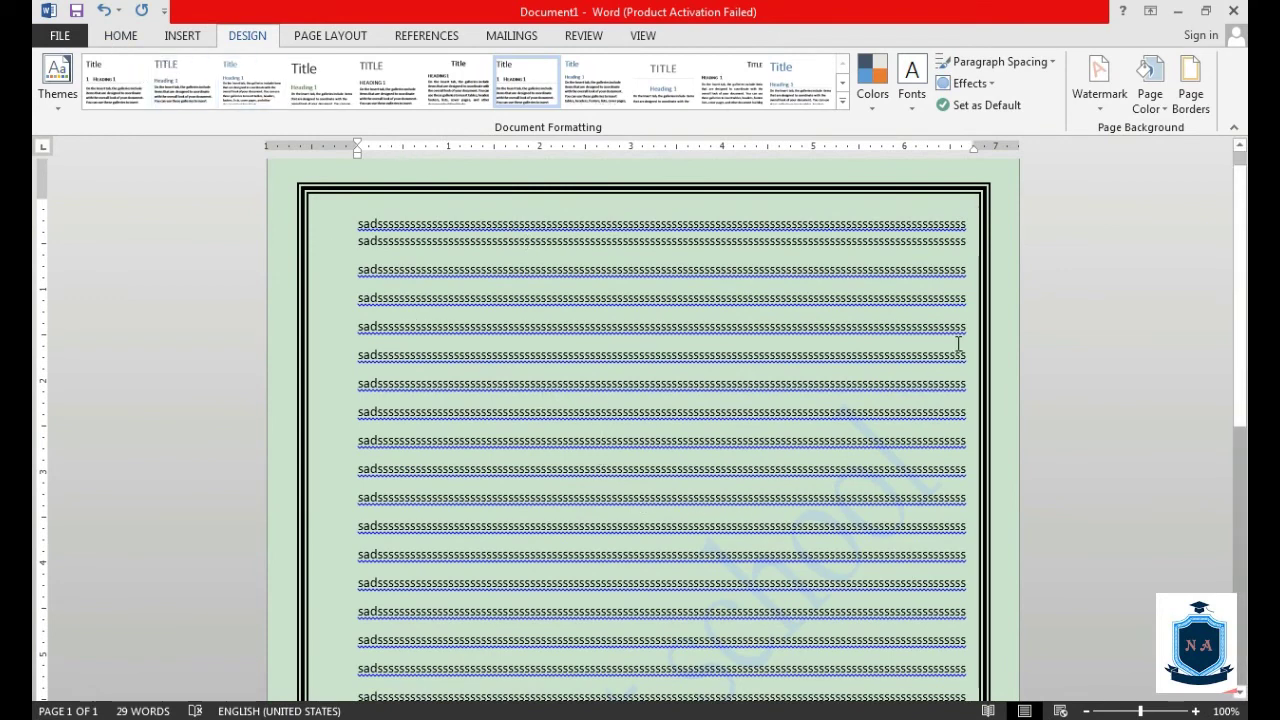
{"action": "key", "text": "ctrl+p"}
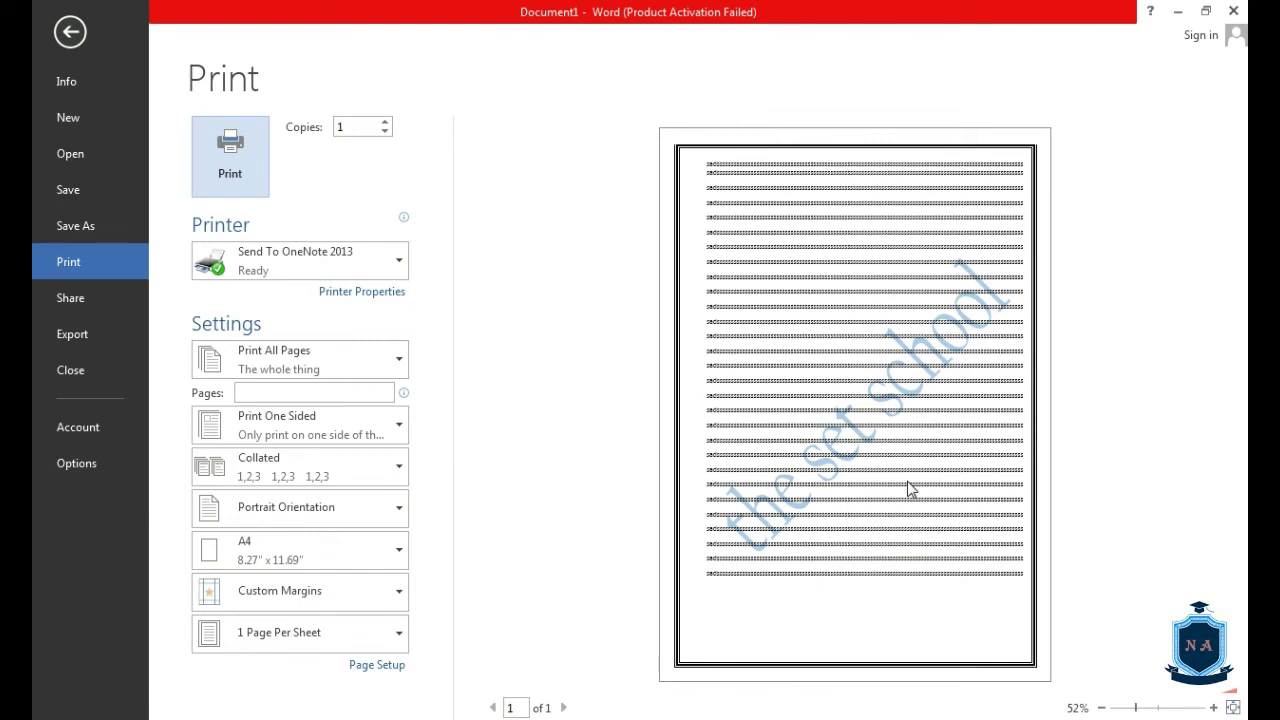
{"action": "key", "text": "Escape"}
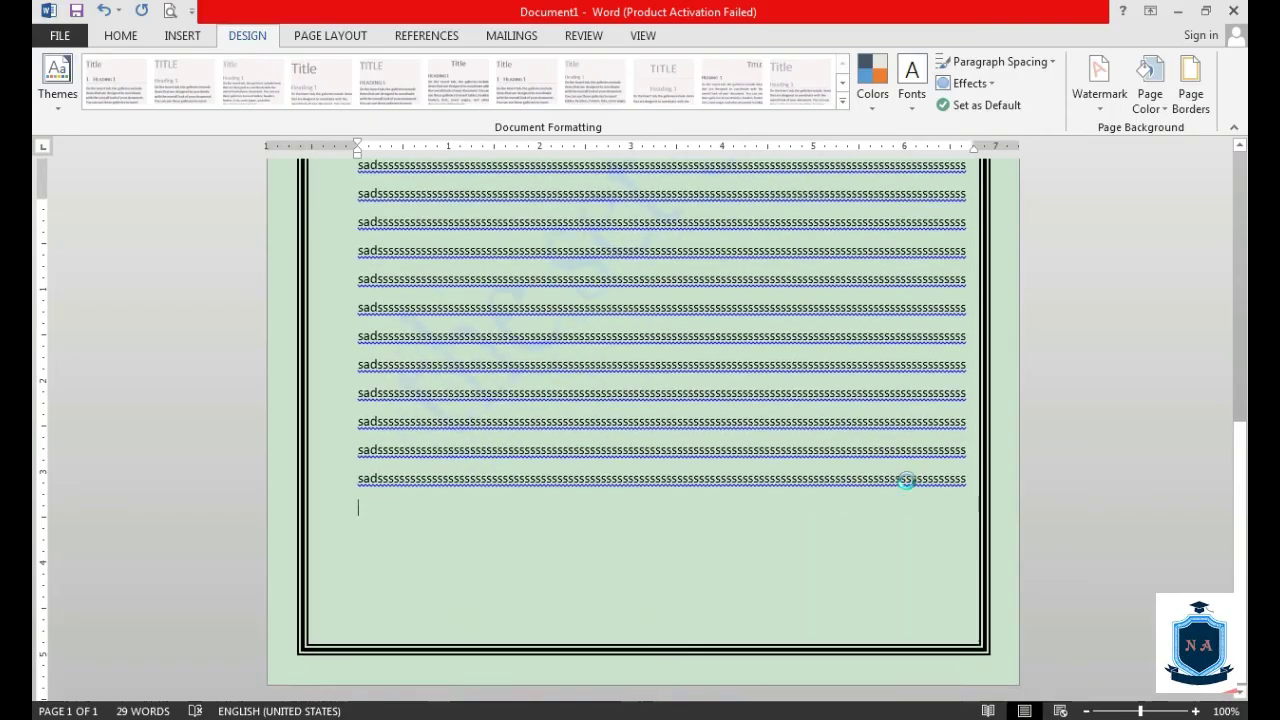